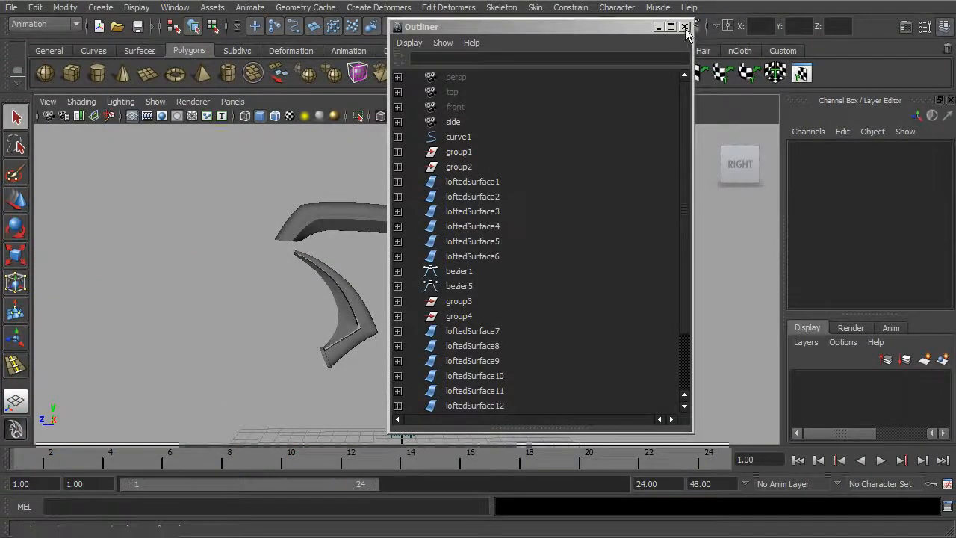
- Close the Outliner and select the small cylinder at the lower end of the curved blade
drag(627, 26, 697, 35)
click(770, 36)
alt+middle_drag(423, 224, 528, 223)
alt+right_drag(528, 223, 700, 268)
alt+middle_drag(481, 371, 468, 338)
alt+drag(469, 337, 516, 338)
click(423, 374)
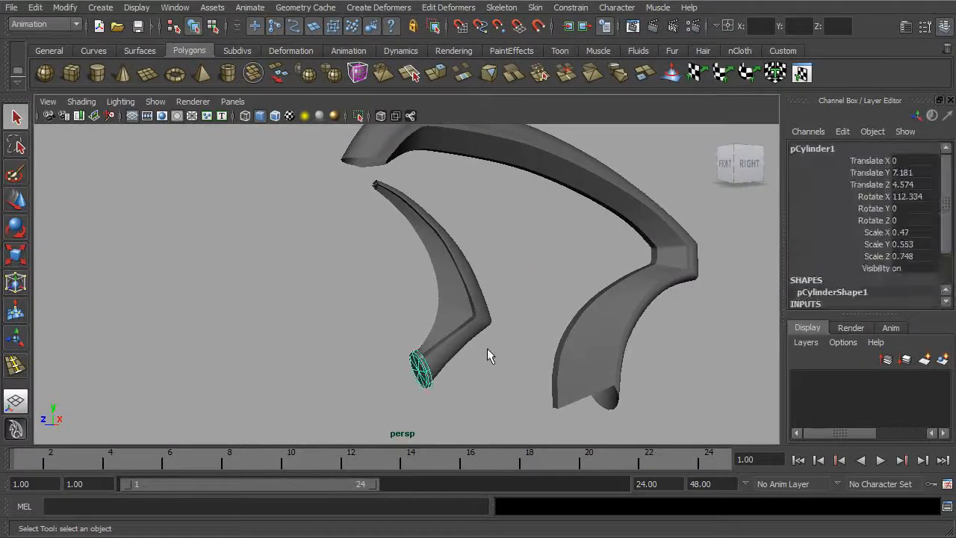
- Create a new polygon cylinder
alt+drag(547, 300, 513, 294)
alt+middle_drag(512, 294, 442, 291)
alt+right_drag(496, 287, 470, 285)
alt+middle_drag(418, 259, 429, 313)
alt+drag(429, 313, 383, 300)
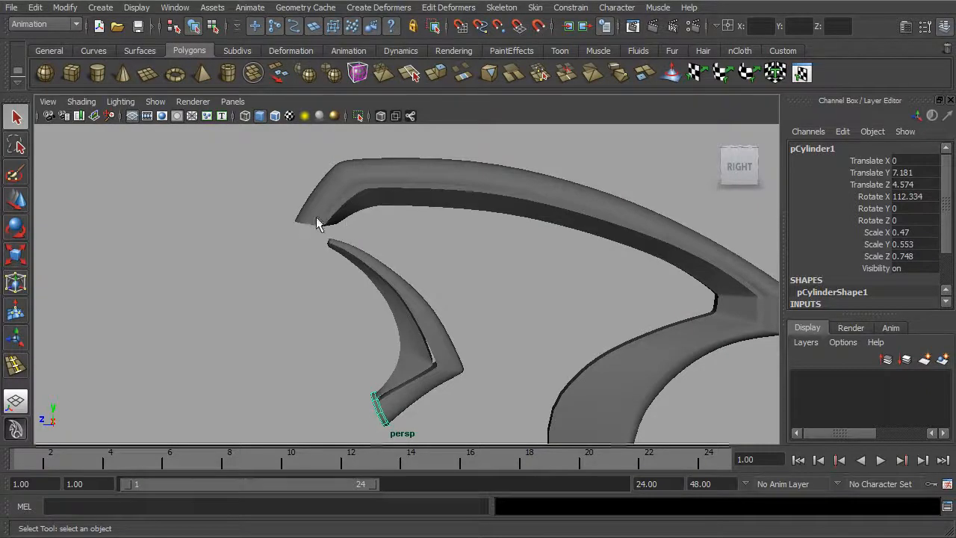
mouse_move(347, 248)
alt+mouse_down()
mouse_move(363, 220)
mouse_move(351, 233)
alt+mouse_up()
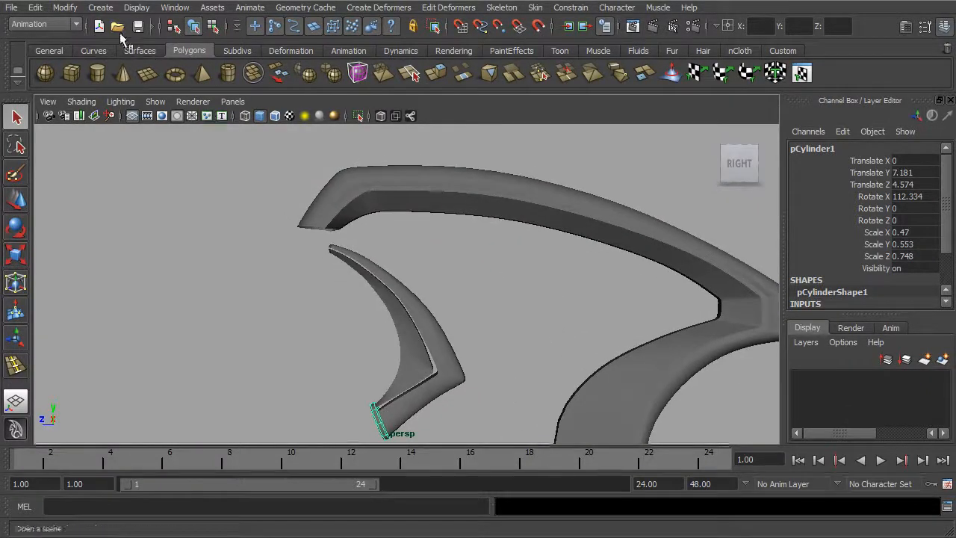
click(102, 11)
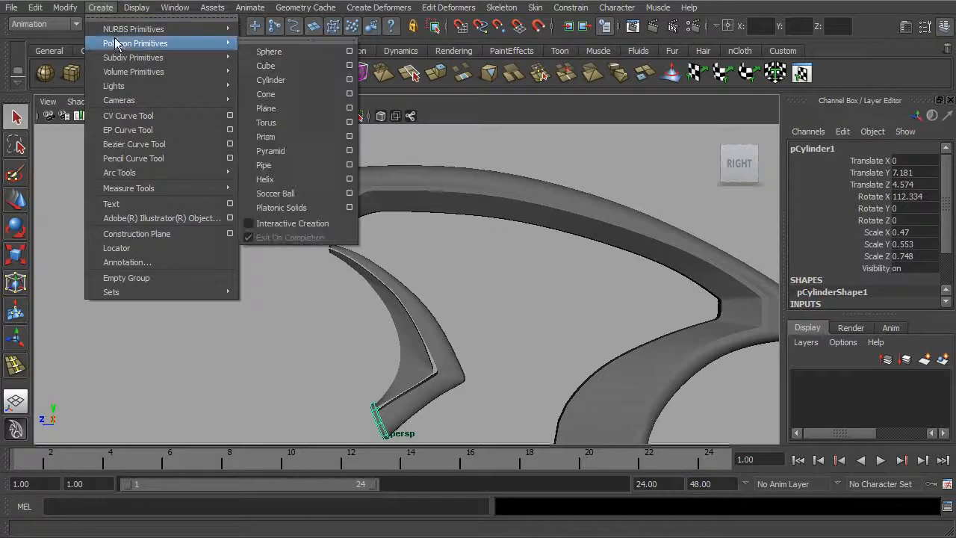
mouse_move(221, 58)
mouse_move(198, 44)
click(288, 79)
- Move the new cylinder to the open front end of the upper arm, at about Translate Y 12.902 and Translate Z 6.798
alt+drag(478, 266, 375, 294)
key(w)
drag(460, 395, 478, 187)
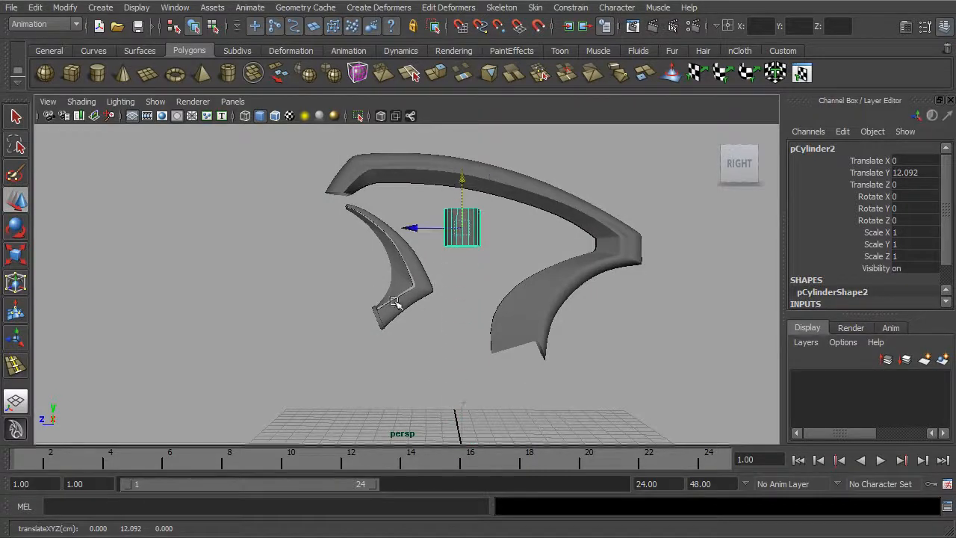
drag(411, 227, 284, 227)
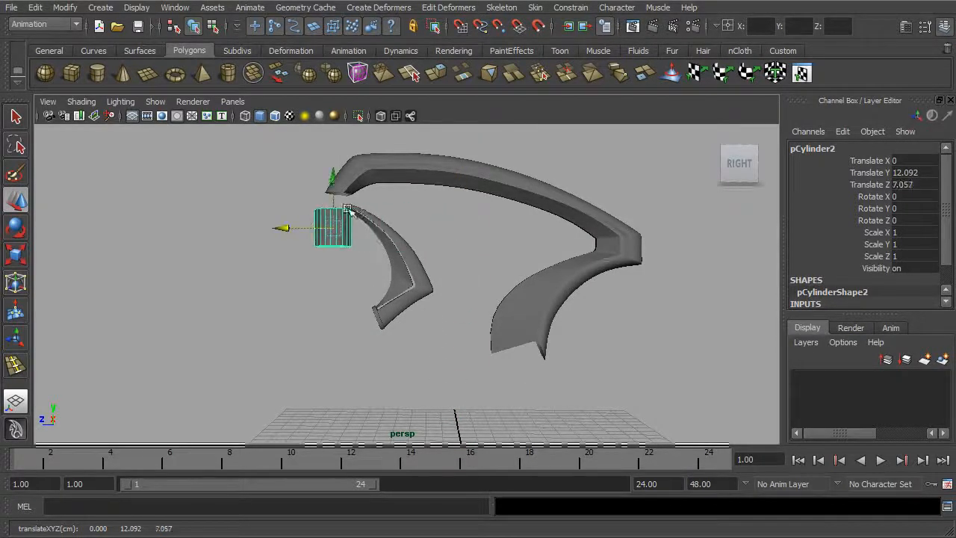
key(f)
alt+right_drag(444, 241, 392, 251)
alt+drag(391, 250, 395, 301)
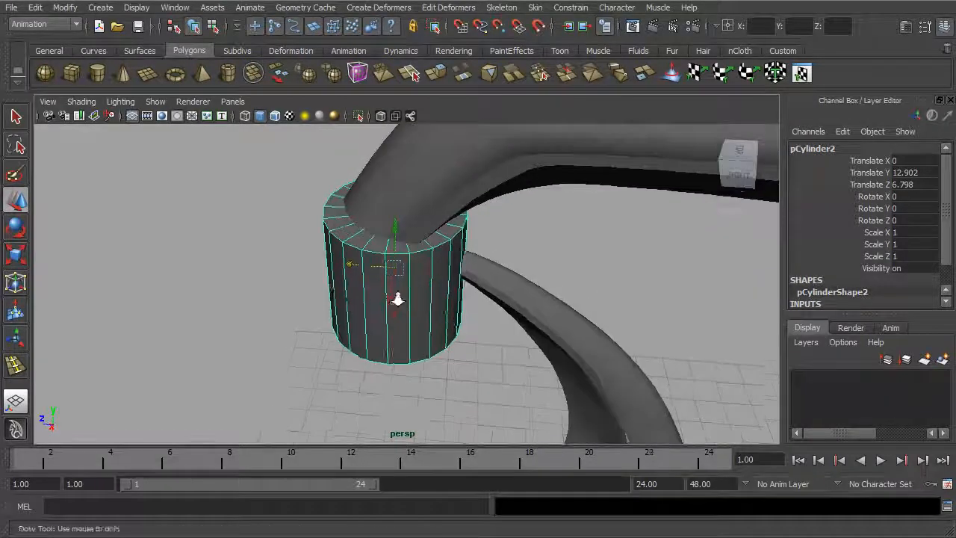
- Preview the cylinder as a smoothed mesh and return it to the unsmoothed display
alt+right_drag(395, 301, 454, 289)
alt+drag(447, 253, 513, 263)
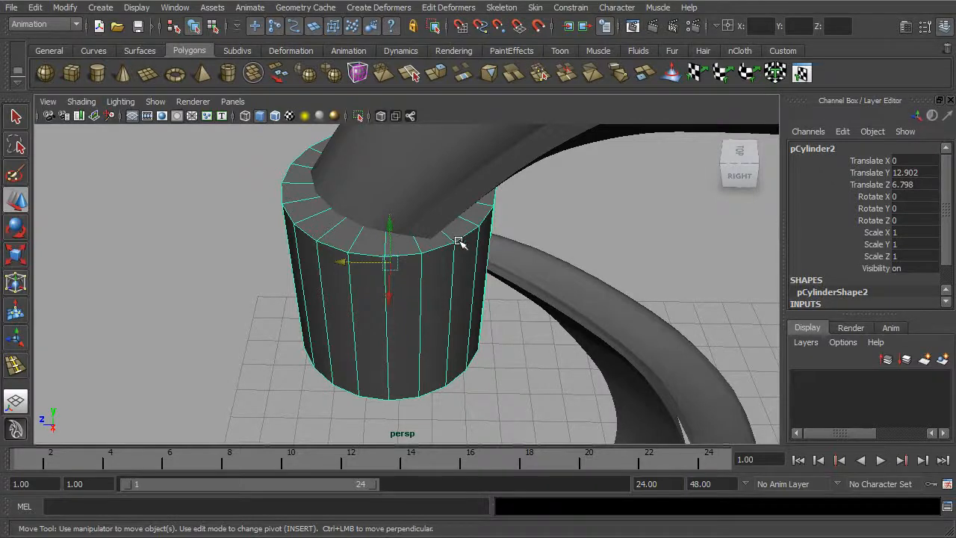
key(3)
key(1)
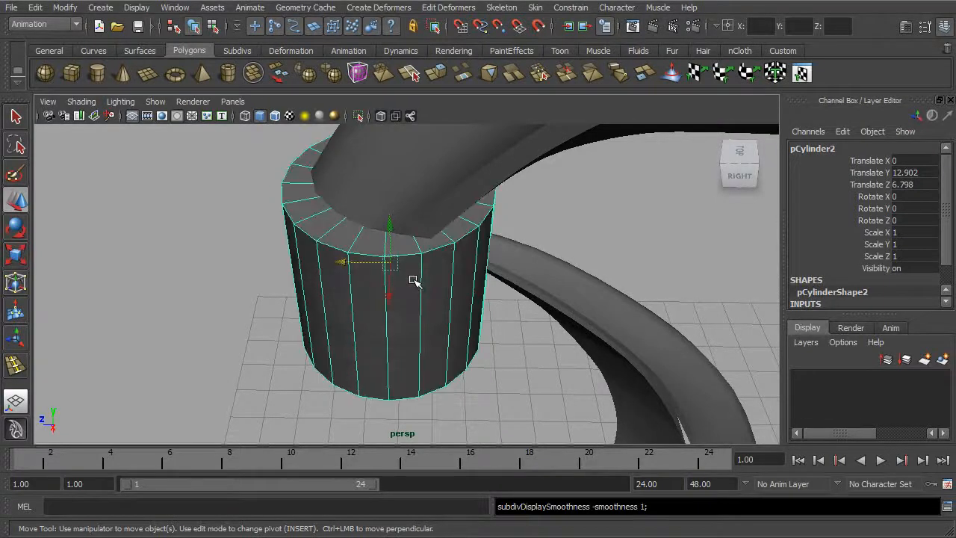
alt+drag(422, 279, 410, 258)
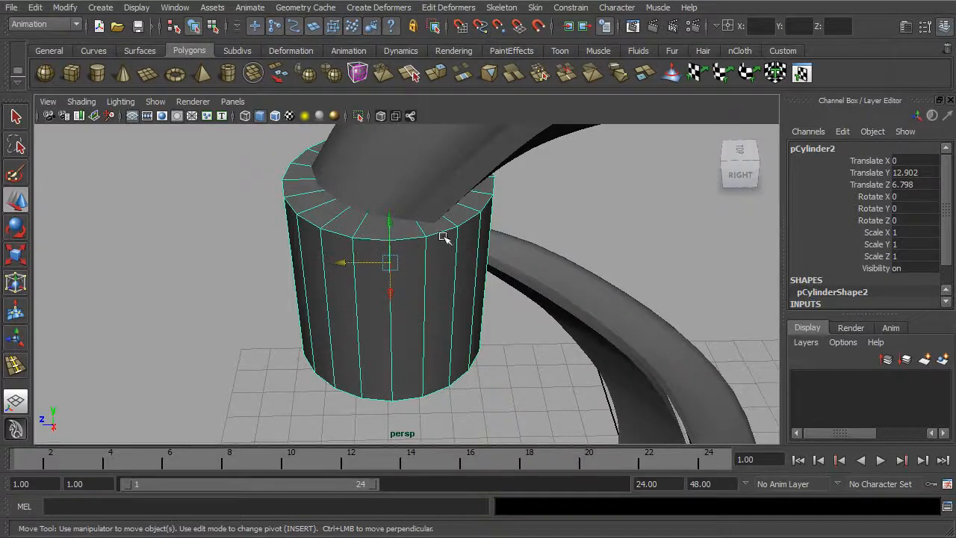
alt+drag(425, 249, 446, 277)
- Set the new cylinder's Subdivisions Axis to 8
drag(947, 216, 943, 273)
click(806, 293)
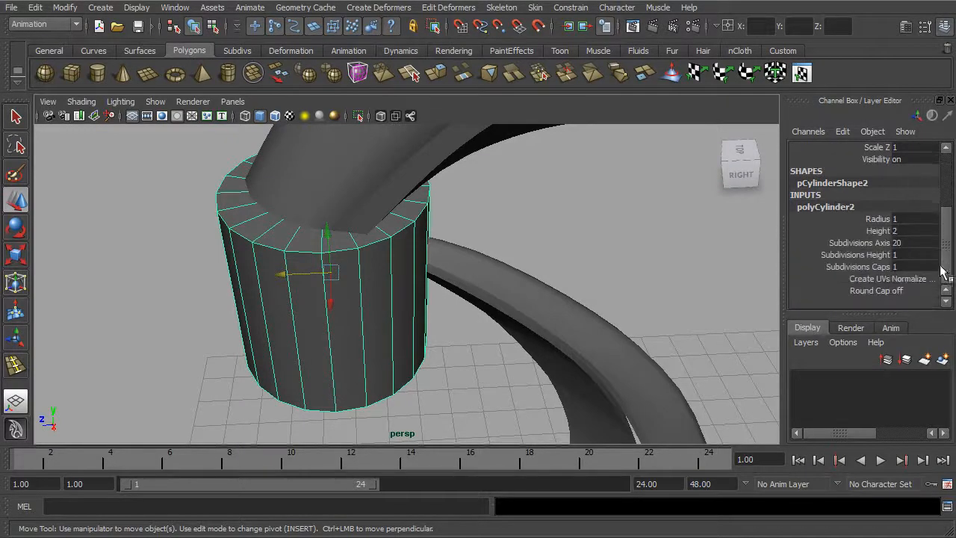
click(866, 243)
middle_drag(760, 240, 612, 237)
alt+drag(612, 237, 559, 256)
middle_drag(562, 217, 646, 249)
alt+drag(647, 248, 615, 214)
middle_drag(615, 213, 444, 204)
alt+drag(452, 205, 499, 236)
alt+drag(422, 241, 455, 252)
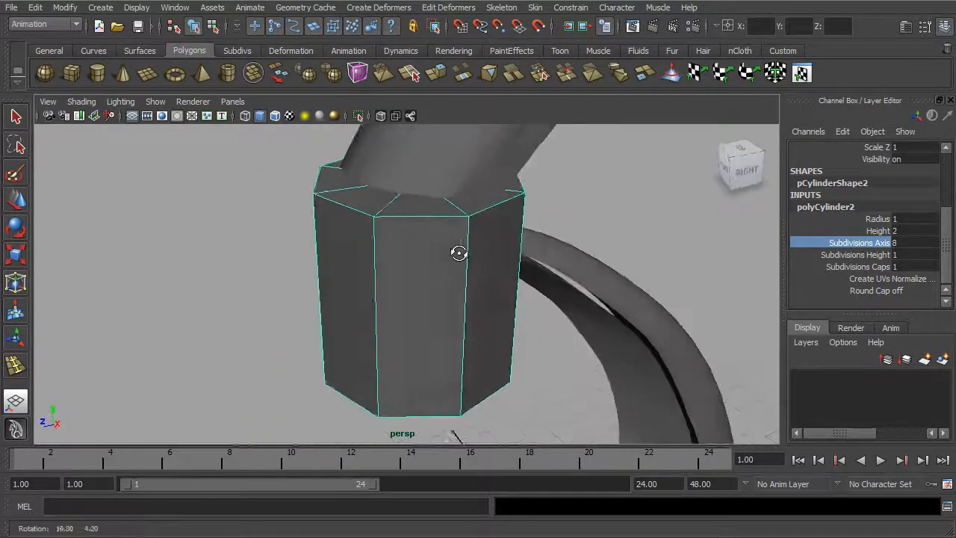
alt+drag(516, 213, 507, 234)
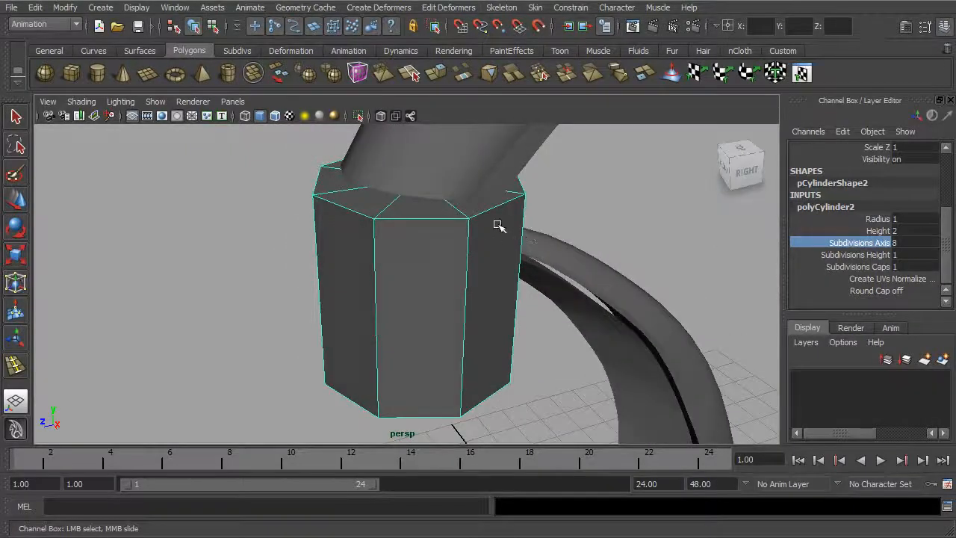
- Flatten the eight-sided cylinder by setting its Height to 0.3
middle_drag(514, 224, 497, 213)
alt+drag(512, 214, 590, 220)
click(878, 231)
middle_drag(642, 254, 627, 256)
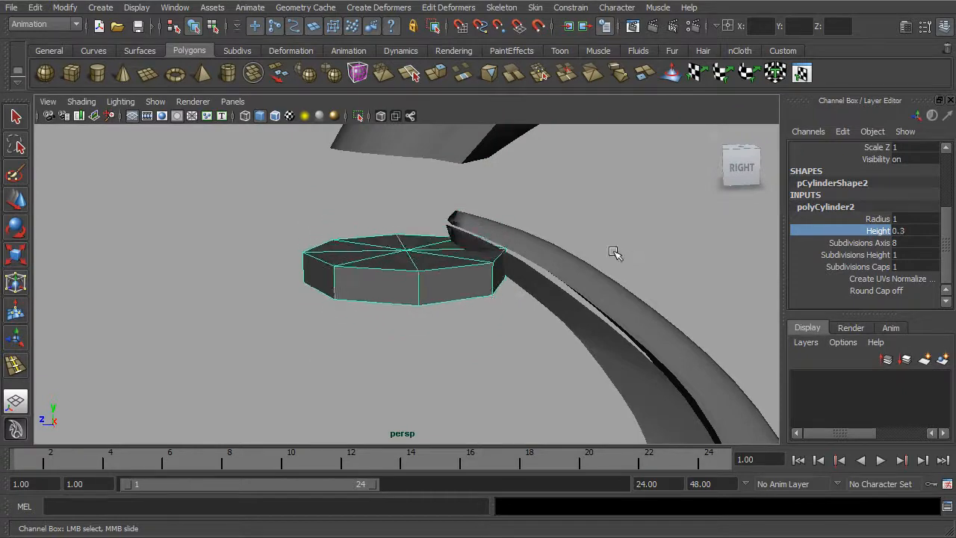
- Move the flat cylinder clear of the frame, to about Translate Y 13.473 and Translate Z 8.554
key(w)
drag(404, 226, 406, 210)
alt+drag(409, 160, 437, 246)
drag(380, 258, 179, 293)
alt+middle_drag(291, 297, 452, 283)
alt+drag(452, 283, 423, 316)
- Preview the flat cylinder smoothed, restore the unsmoothed display and examine its top and side edges
key(3)
click(532, 296)
click(423, 316)
key(1)
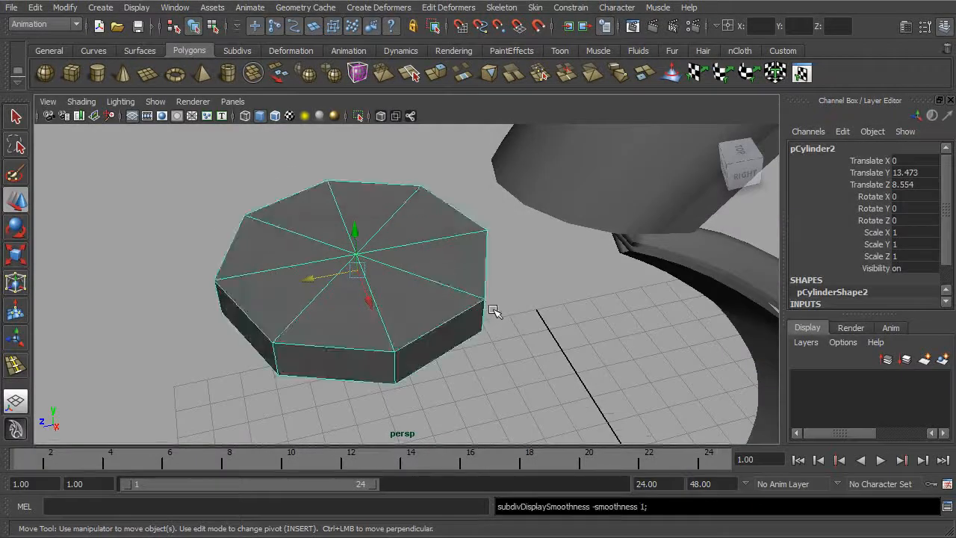
alt+drag(492, 314, 465, 277)
alt+right_drag(465, 277, 532, 304)
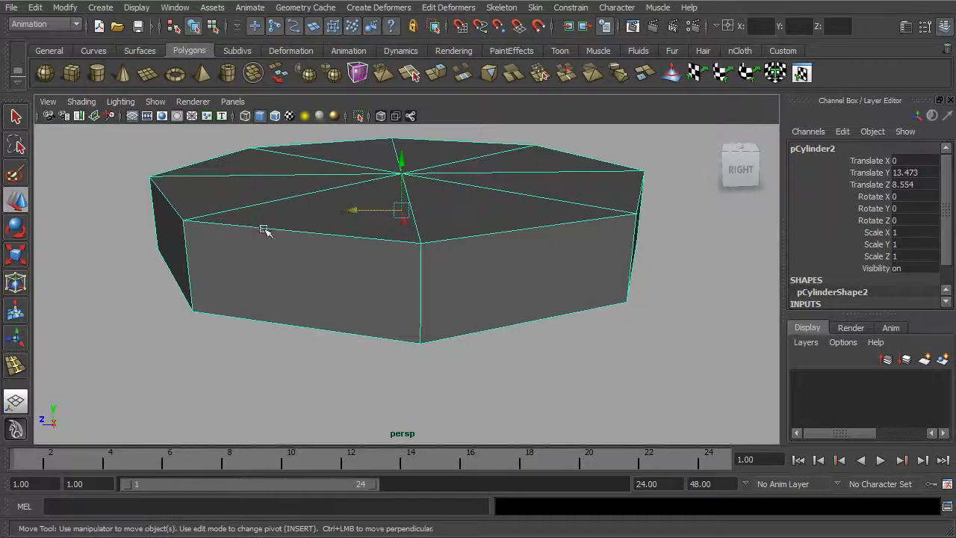
alt+drag(451, 282, 475, 261)
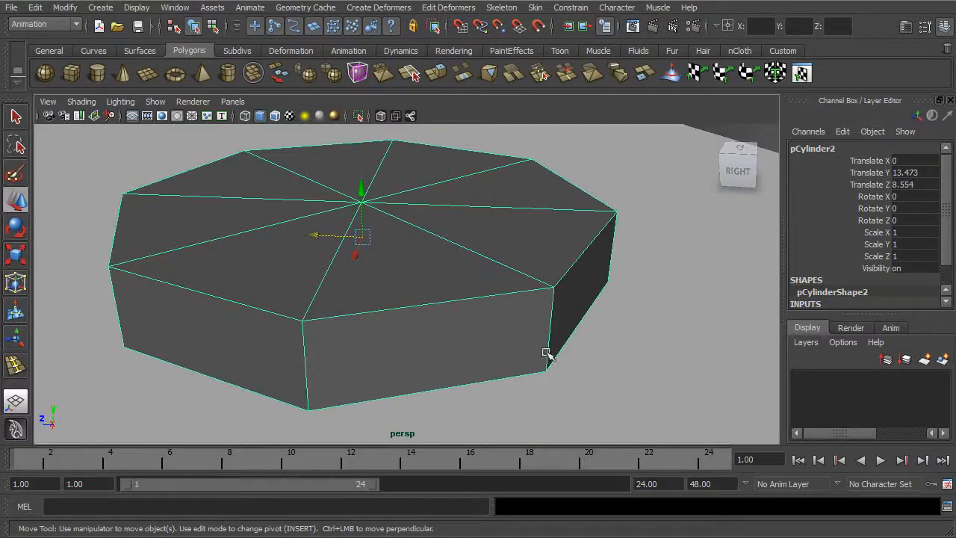
alt+drag(583, 293, 512, 285)
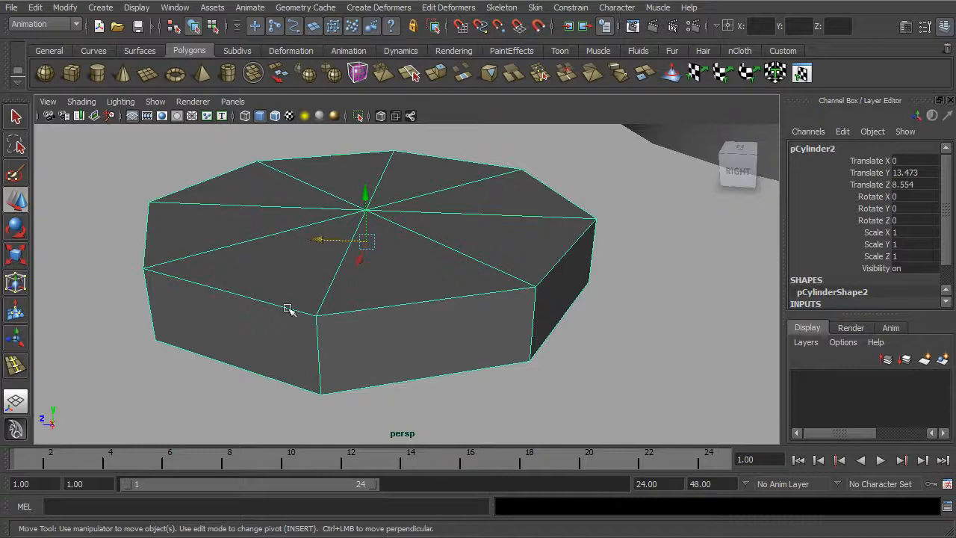
alt+right_drag(398, 299, 549, 302)
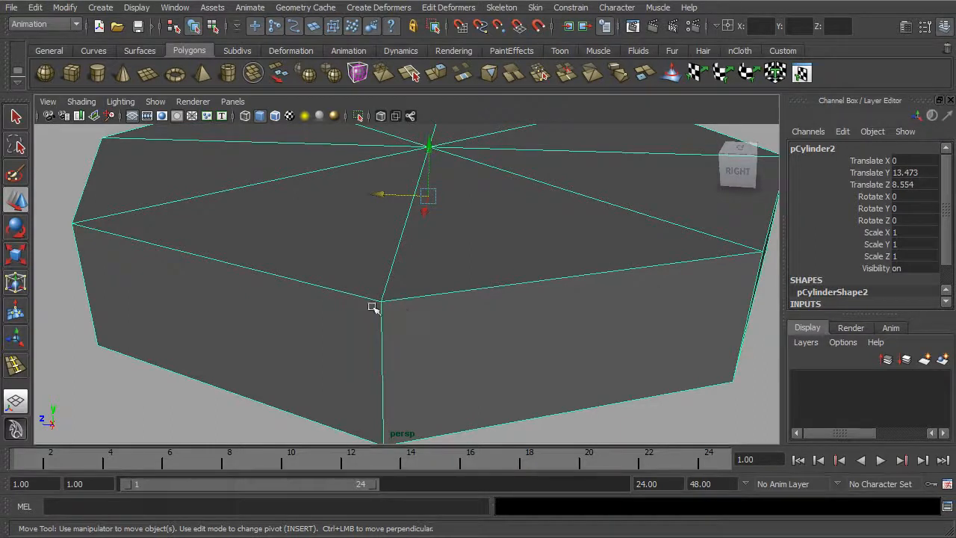
alt+right_drag(675, 282, 475, 276)
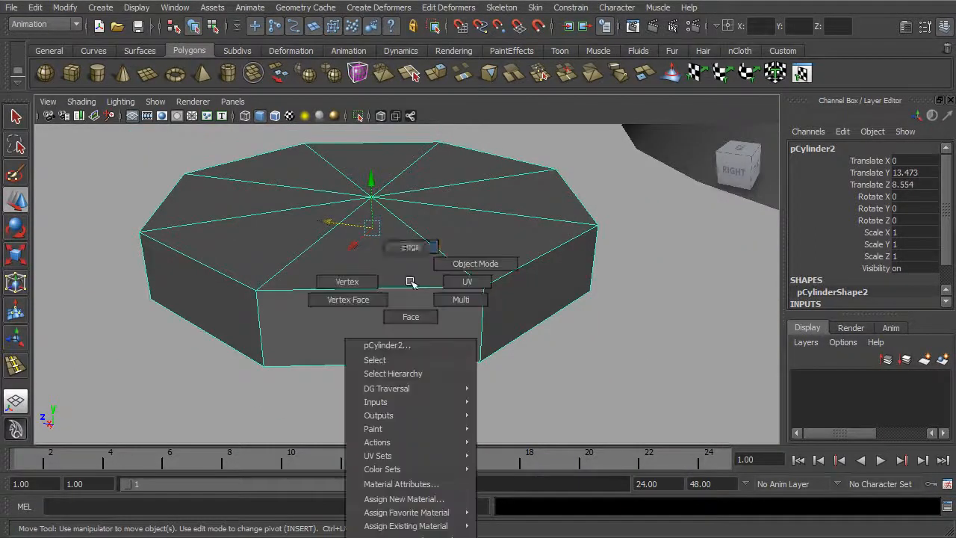
- Select the edges around the flat cylinder's top rim one by one and return to object selection
right_drag(410, 281, 404, 273)
click(404, 288)
shift+click(531, 263)
shift+click(575, 200)
shift+click(520, 163)
shift+click(381, 142)
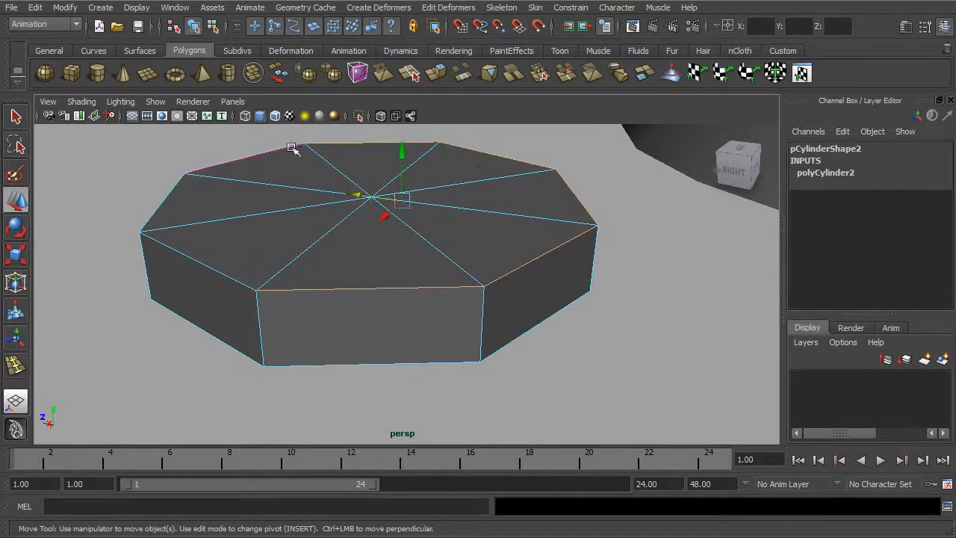
shift+click(251, 155)
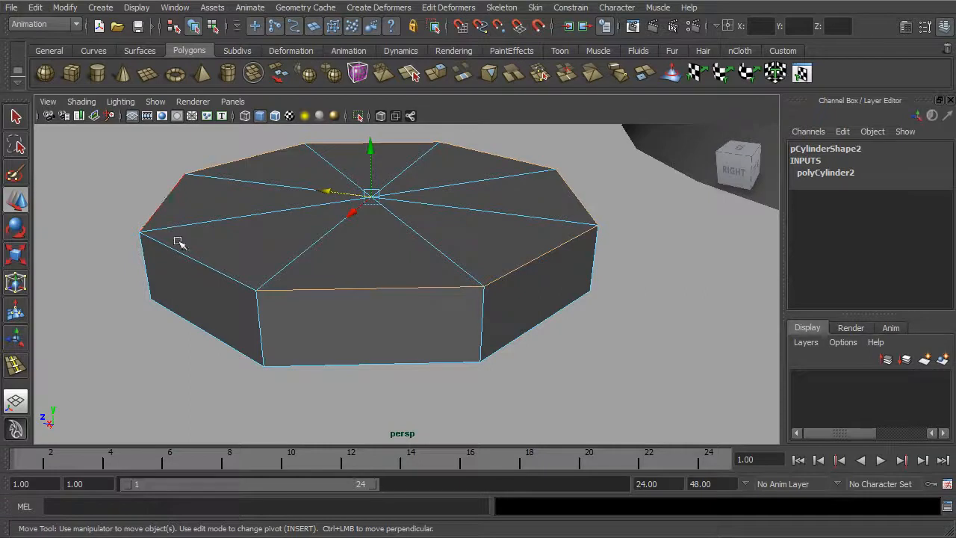
alt+drag(181, 250, 448, 298)
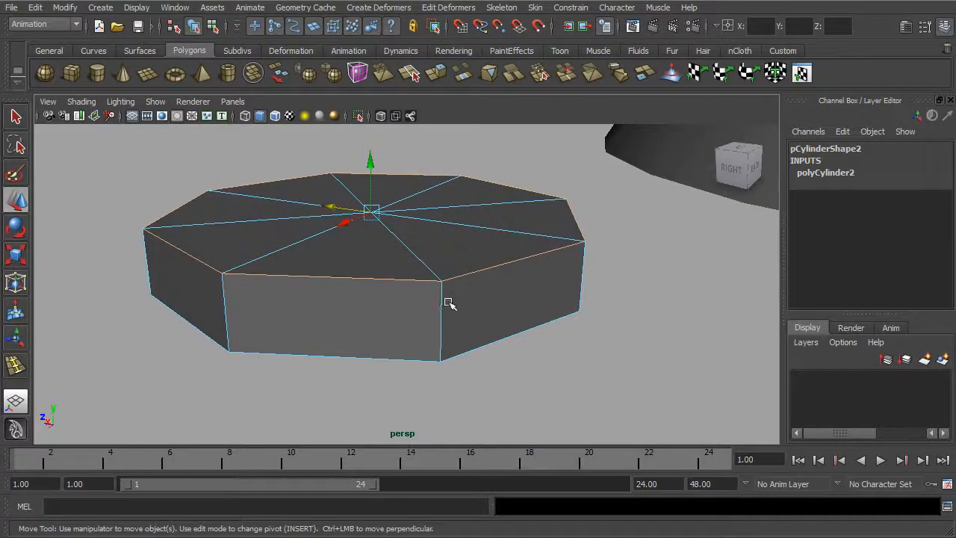
click(193, 26)
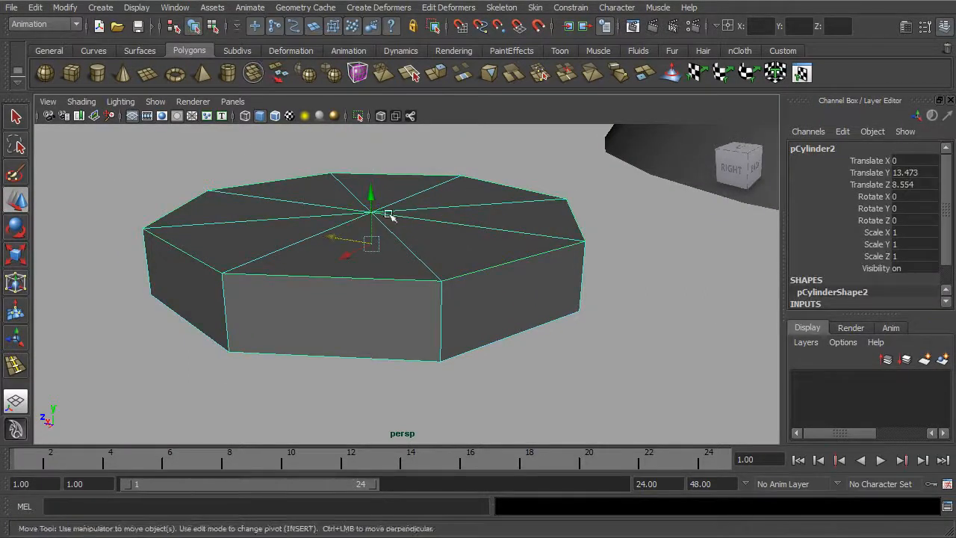
- Show the flat cylinder smoothed and select the whole edge loop around its top rim
key(3)
right_drag(433, 242, 497, 220)
click(362, 278)
shift+click(473, 267)
click(453, 270)
double_click(387, 278)
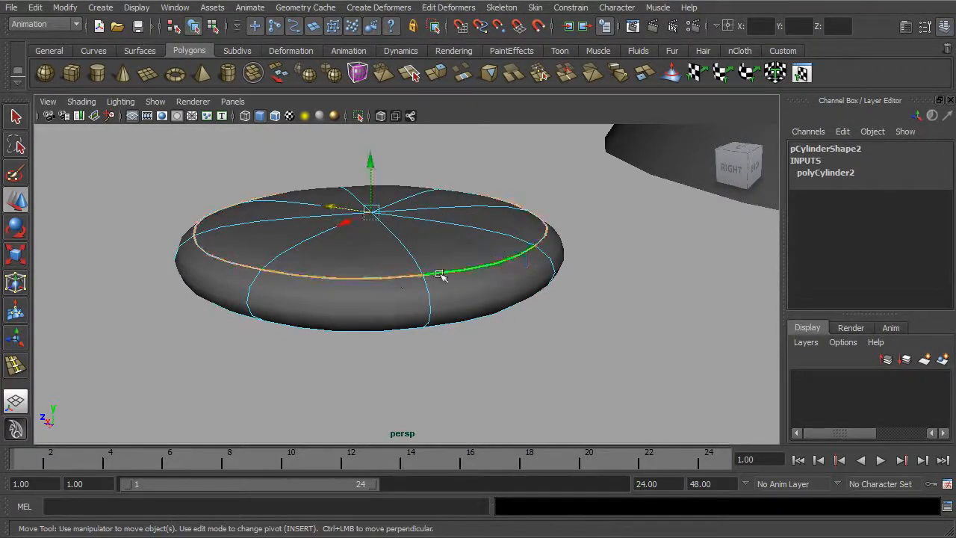
click(449, 273)
shift+click(386, 277)
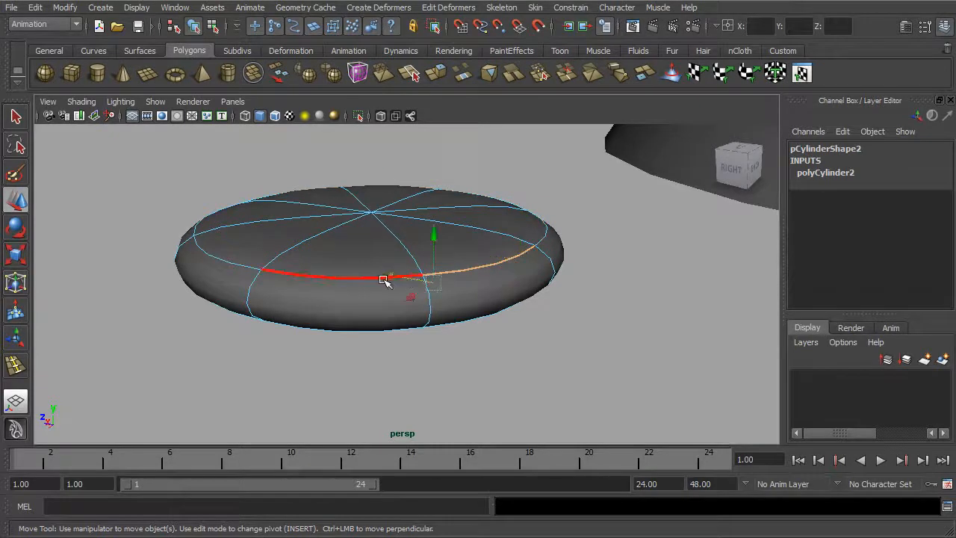
click(489, 269)
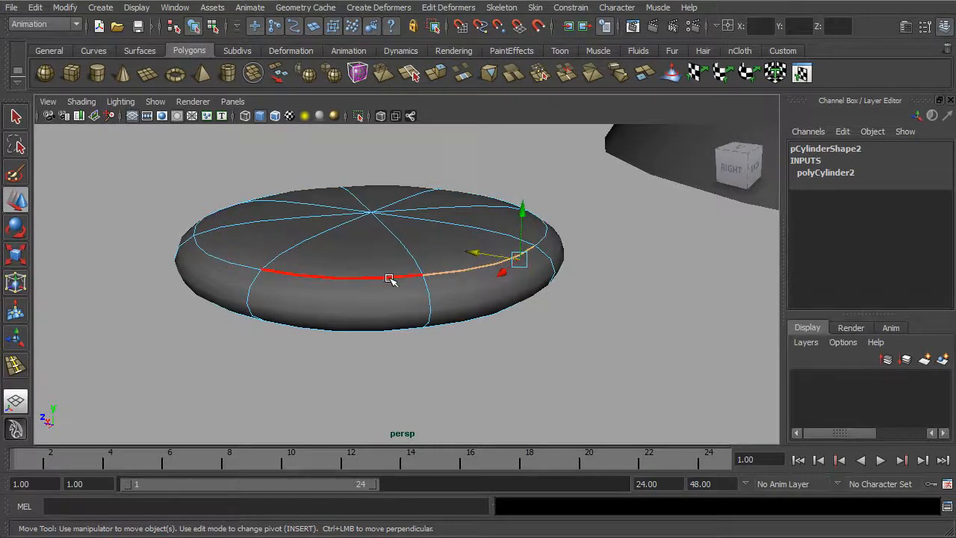
double_click(389, 279)
alt+drag(470, 265, 476, 252)
alt+middle_drag(494, 263, 484, 217)
alt+right_drag(533, 225, 463, 227)
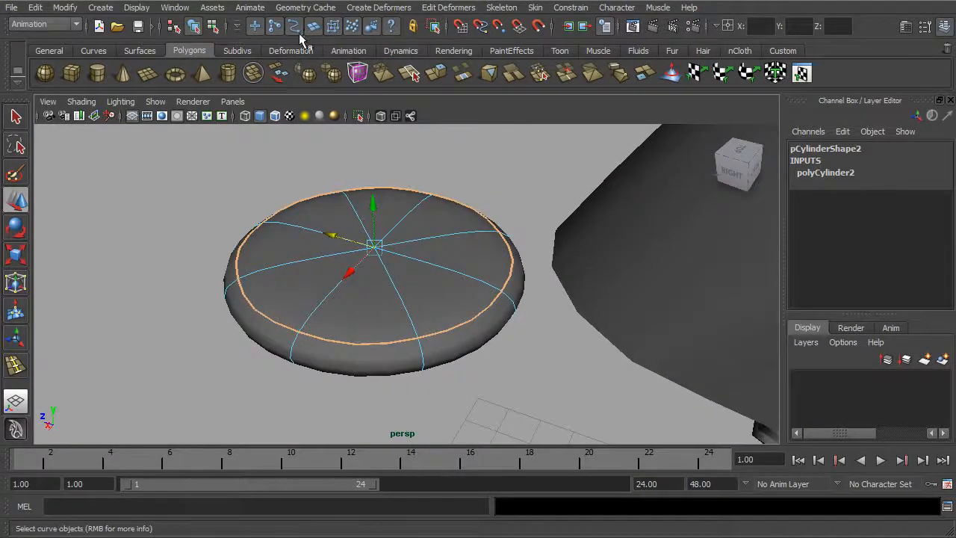
- Sharpen the selected top rim edge loop with the Crease Tool
click(67, 25)
click(45, 43)
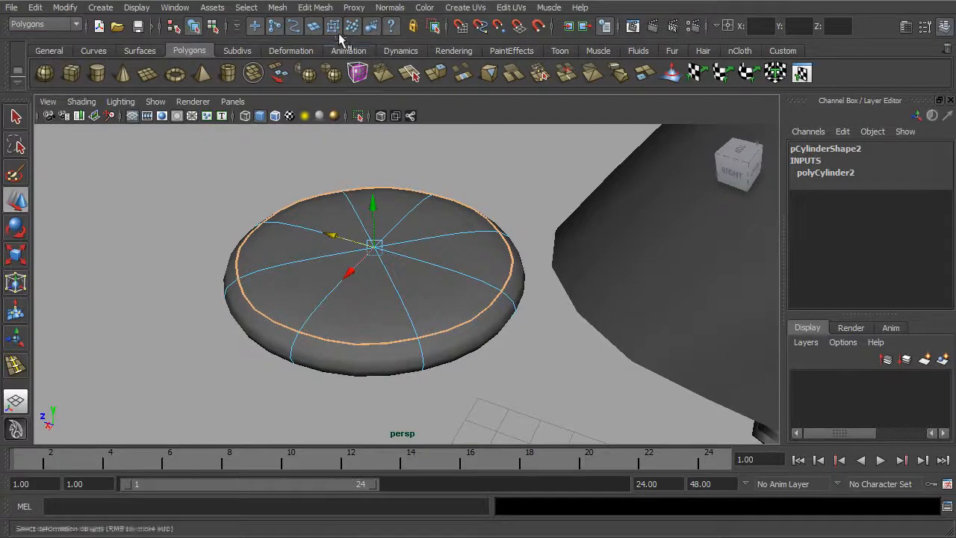
click(277, 8)
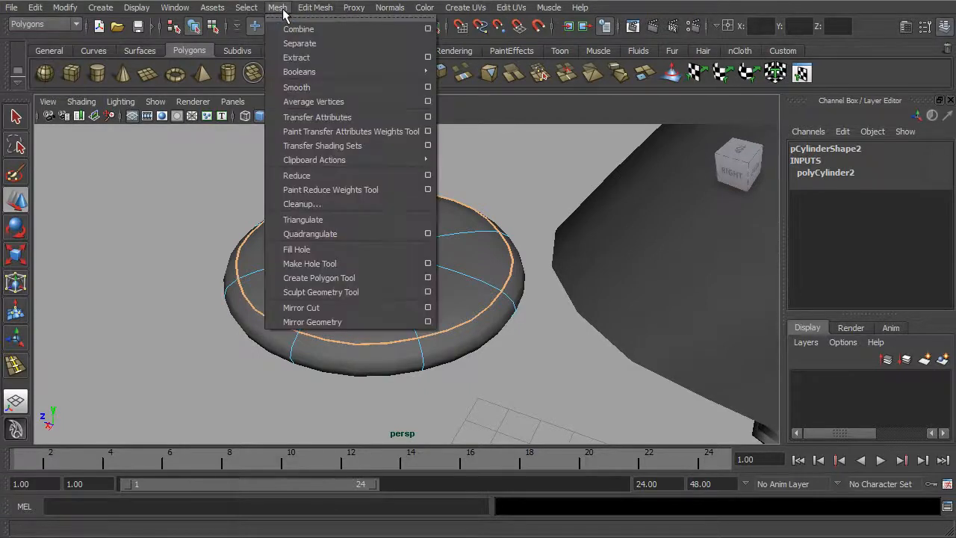
mouse_move(305, 13)
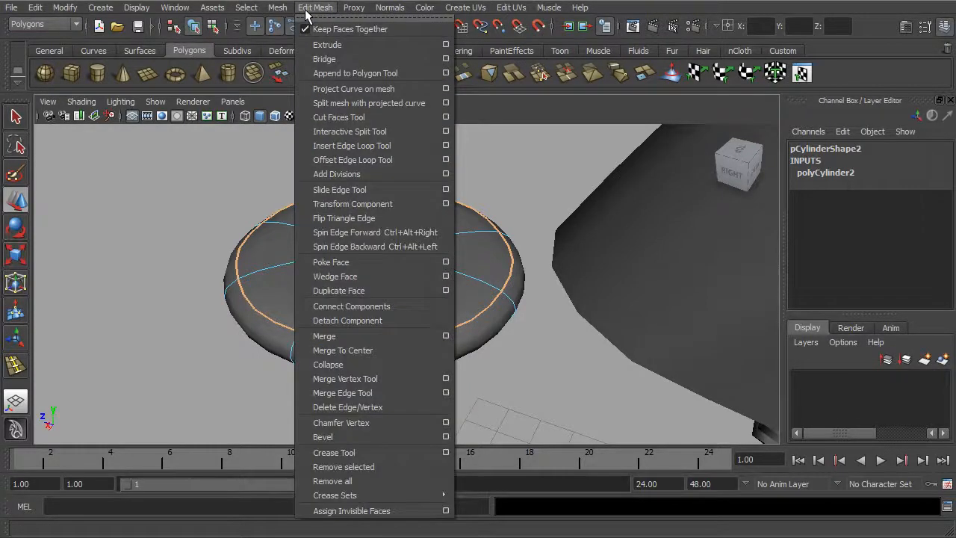
click(371, 453)
alt+middle_drag(476, 331, 436, 300)
alt+right_drag(437, 301, 519, 300)
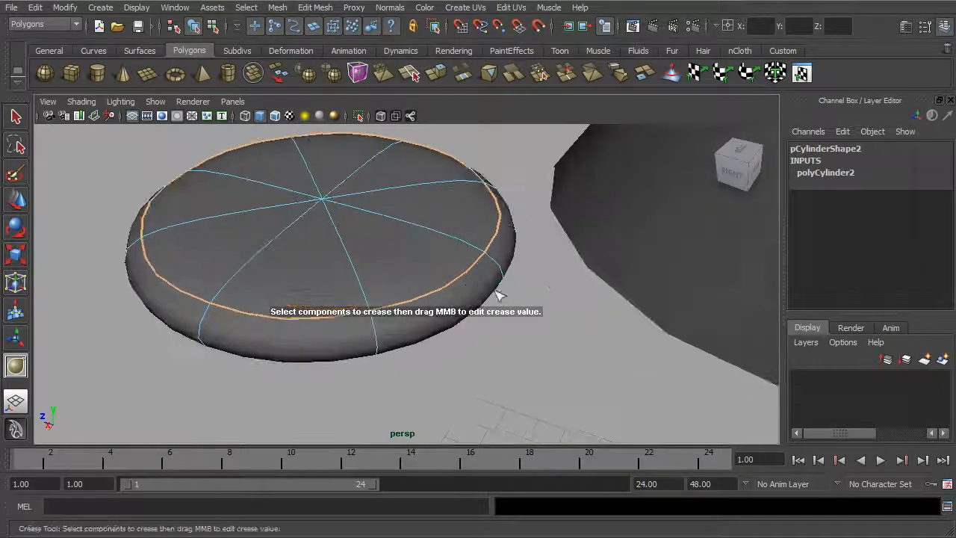
middle_drag(453, 291, 638, 262)
alt+drag(639, 263, 535, 350)
- Undo the crease on the top rim, clear the edge selection and return the flat cylinder to the unsmoothed display
click(196, 26)
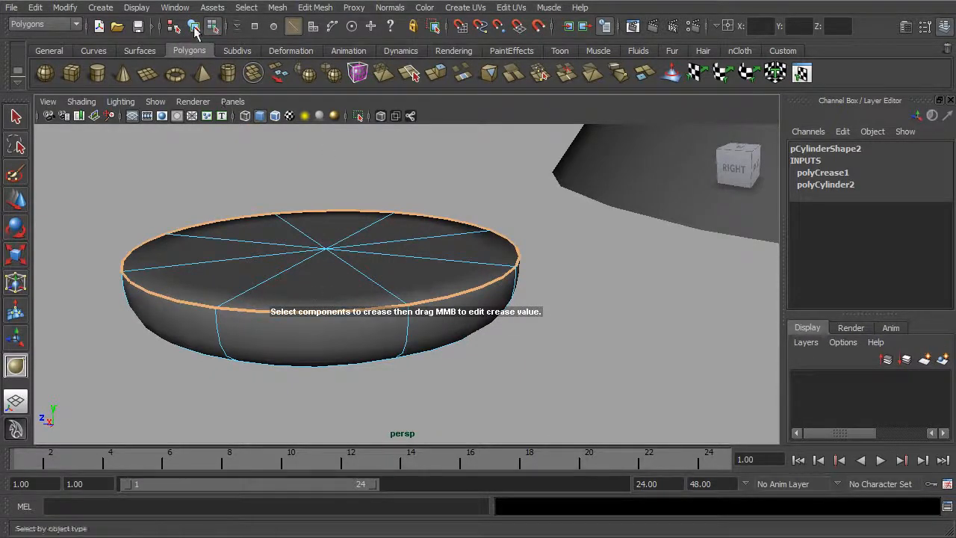
click(194, 26)
key(ctrl+z)
key(ctrl+z)
key(ctrl+z)
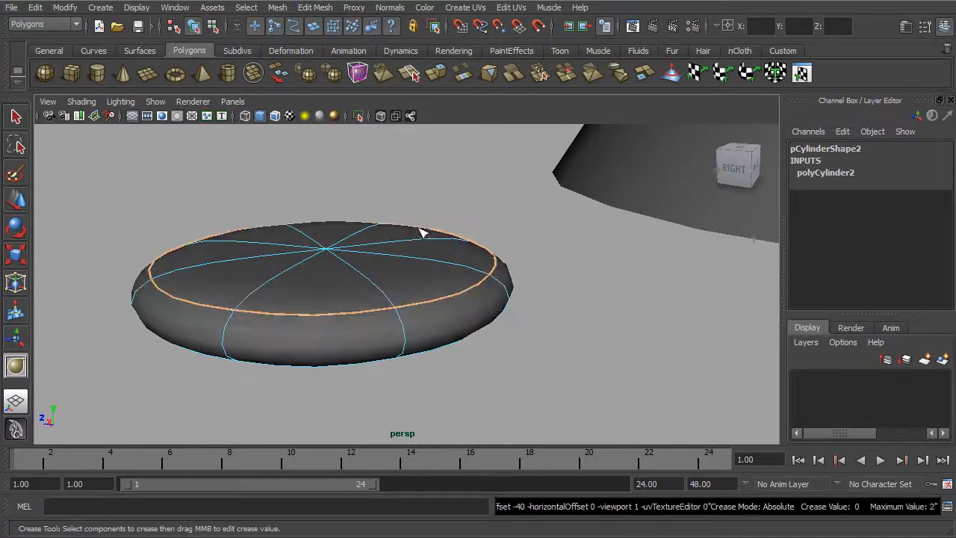
click(17, 118)
click(202, 186)
alt+middle_drag(389, 285, 411, 273)
key(1)
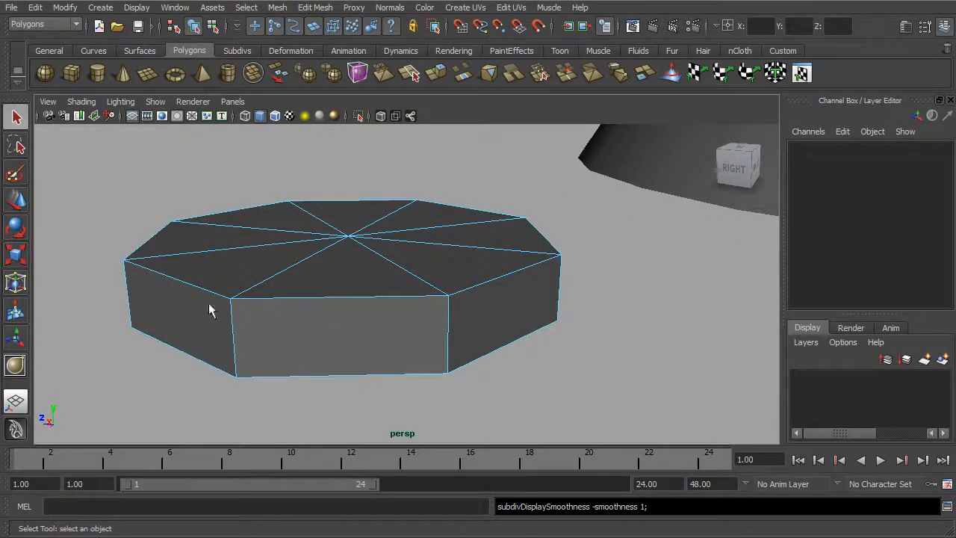
alt+drag(388, 300, 431, 273)
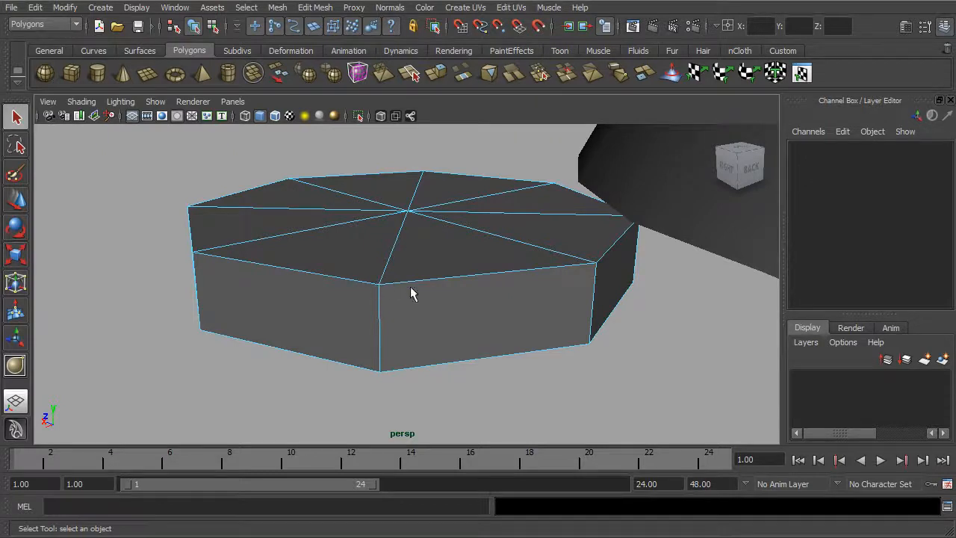
alt+drag(415, 314, 444, 277)
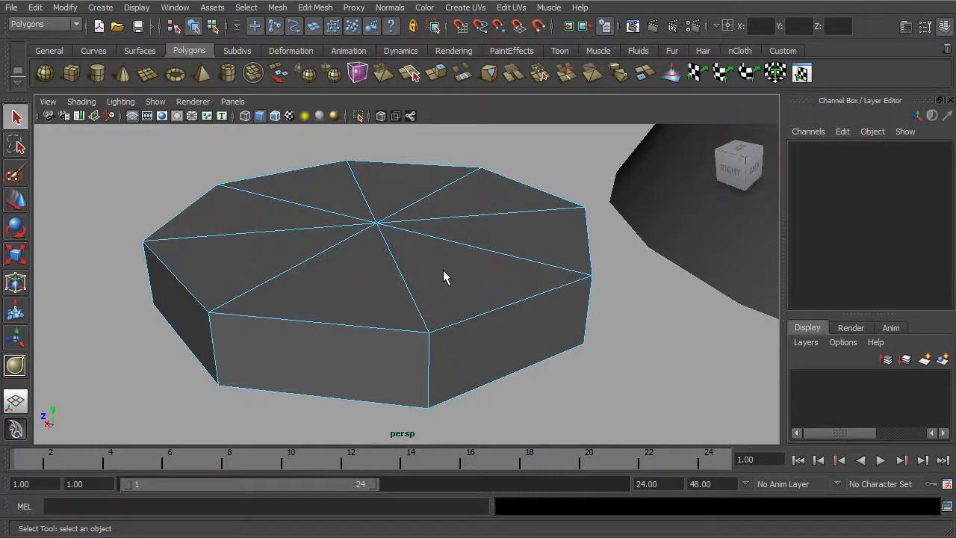
alt+drag(505, 301, 320, 227)
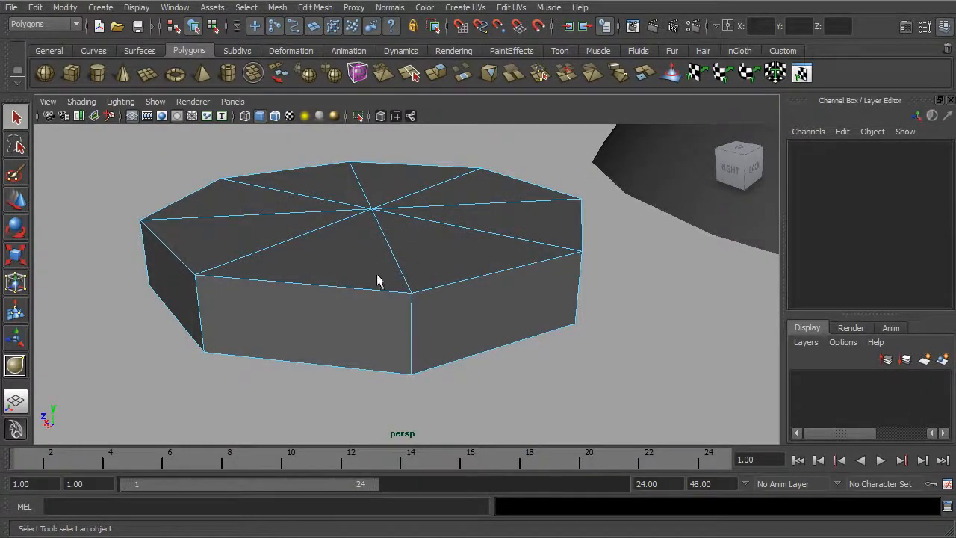
alt+drag(375, 249, 457, 232)
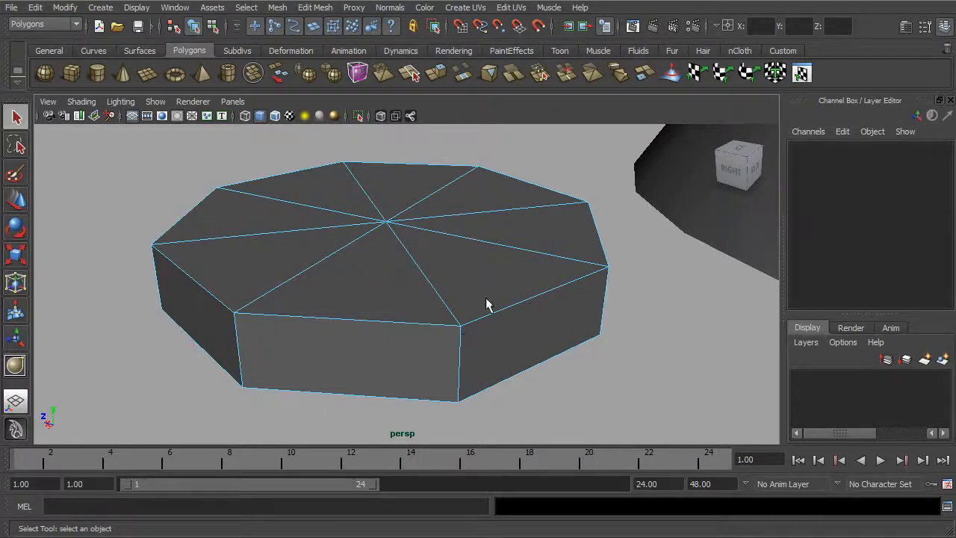
alt+drag(492, 287, 446, 234)
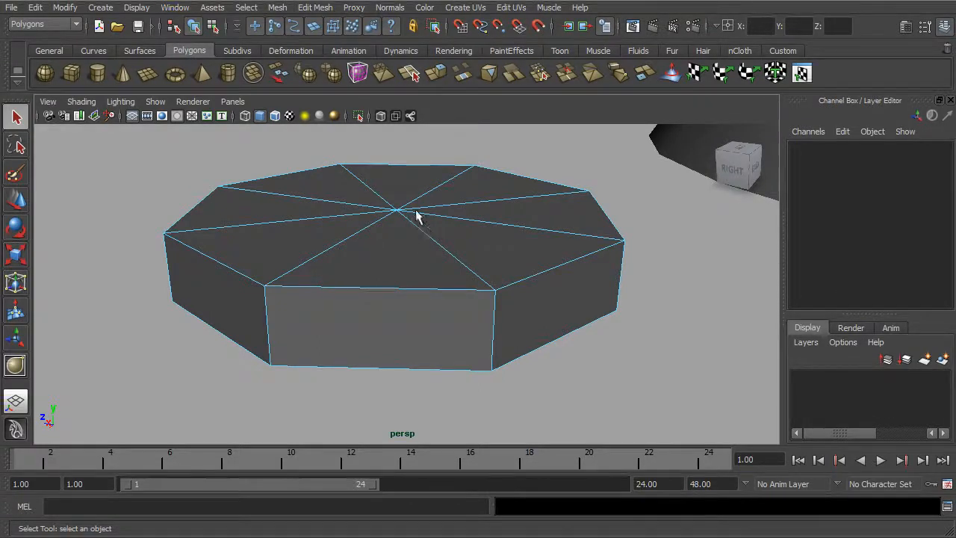
- Select all the triangular faces on the flat cylinder's top and bottom caps
alt+drag(443, 222, 474, 242)
right_drag(473, 242, 469, 276)
scroll(513, 256, down, 3)
drag(454, 233, 360, 310)
alt+drag(442, 335, 438, 292)
scroll(508, 260, up, 3)
scroll(508, 260, up, 2)
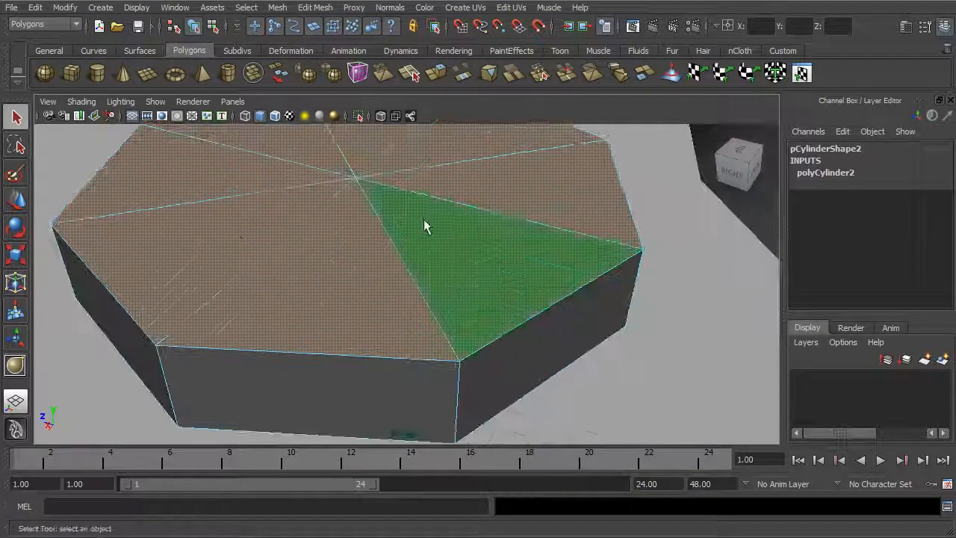
mouse_move(463, 244)
alt+mouse_down()
mouse_move(466, 163)
mouse_move(459, 245)
mouse_move(453, 228)
alt+mouse_up()
- Extrude the cap faces and scale them slightly inward to leave a narrow border around both rims, returning to object selection
click(320, 9)
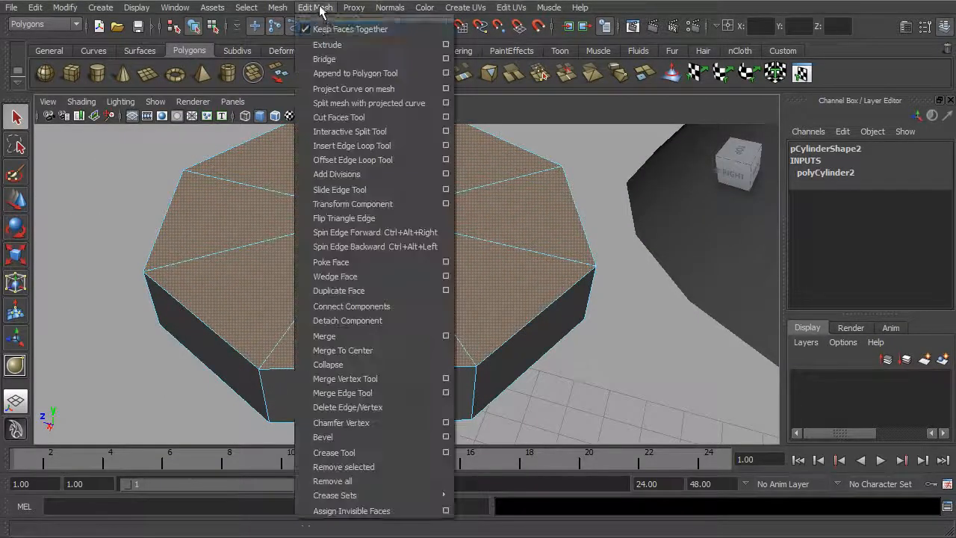
click(335, 40)
alt+drag(489, 247, 519, 159)
click(503, 227)
alt+drag(506, 226, 507, 267)
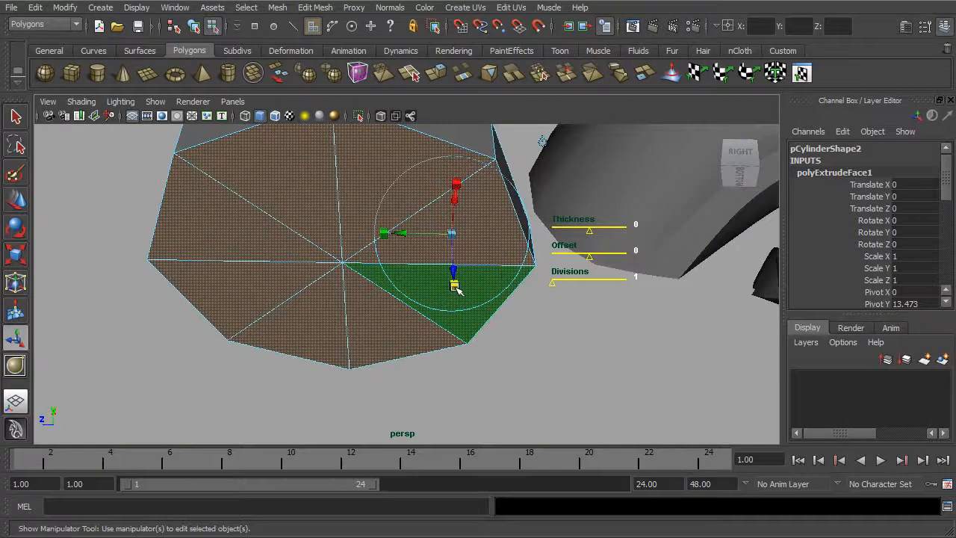
drag(454, 234, 453, 234)
alt+drag(498, 176, 486, 272)
alt+middle_drag(482, 278, 518, 232)
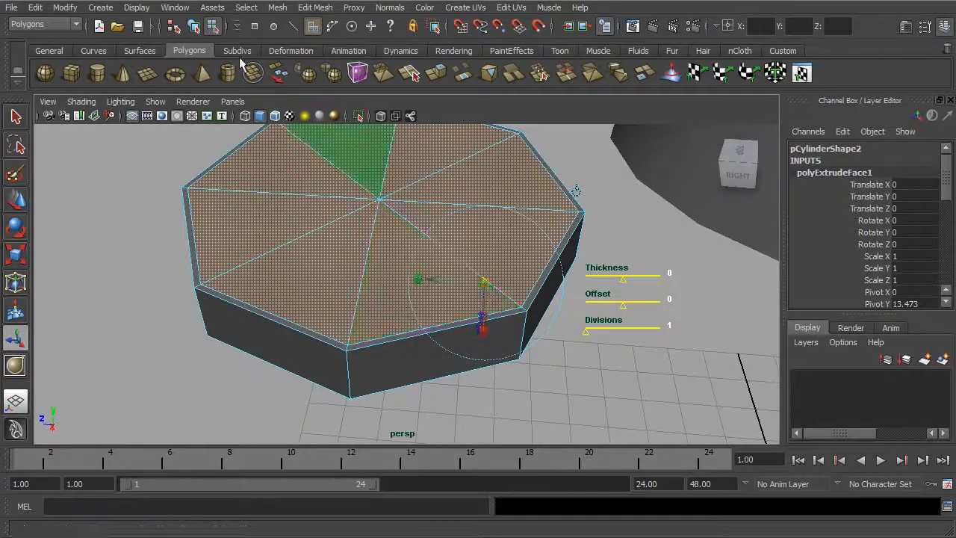
click(193, 26)
- Insert edge loops around the flat cylinder's side wall close to its top and bottom edges, and return to object selection
alt+drag(443, 294, 350, 278)
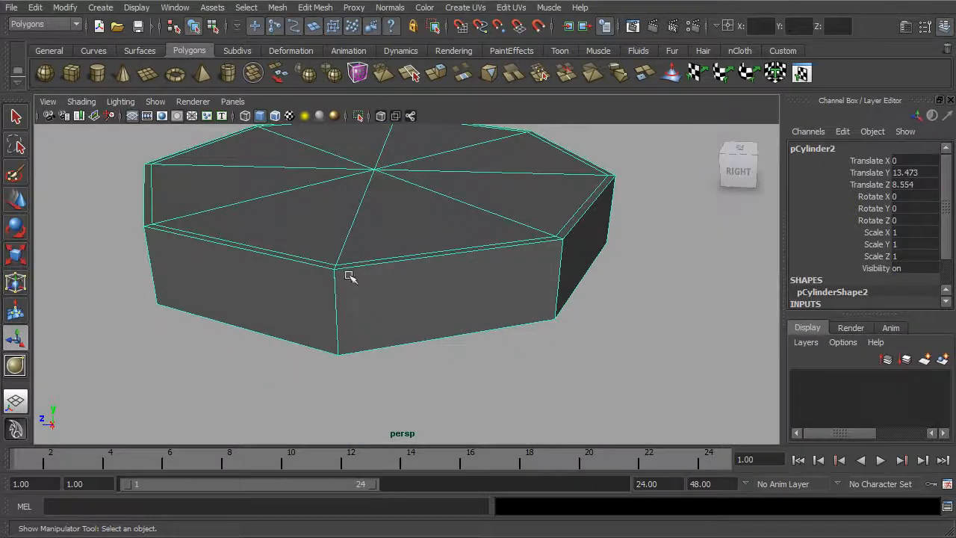
click(326, 8)
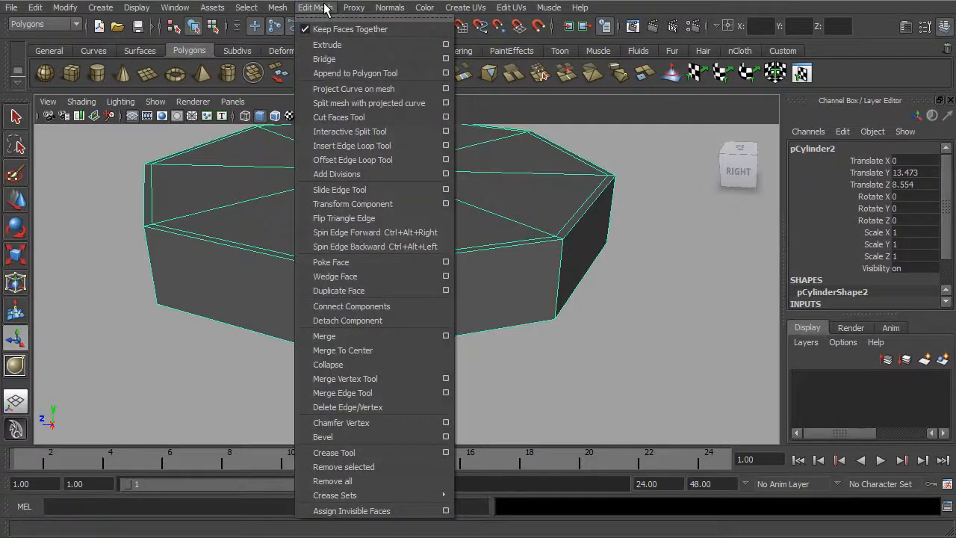
click(418, 149)
alt+drag(369, 246, 371, 224)
alt+right_drag(371, 224, 459, 247)
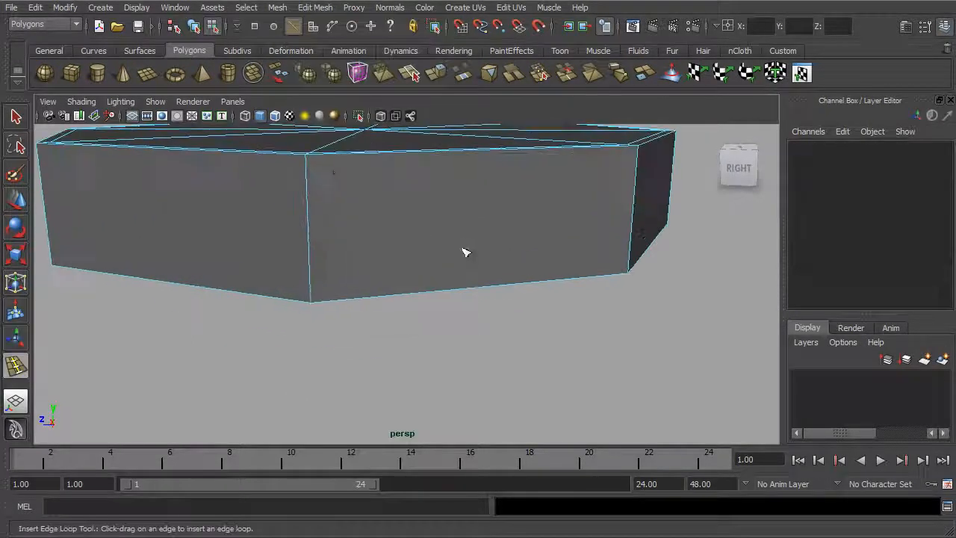
alt+middle_drag(325, 171, 336, 213)
drag(321, 225, 324, 212)
alt+drag(363, 274, 334, 244)
alt+drag(394, 212, 391, 236)
alt+right_drag(391, 236, 317, 222)
click(21, 118)
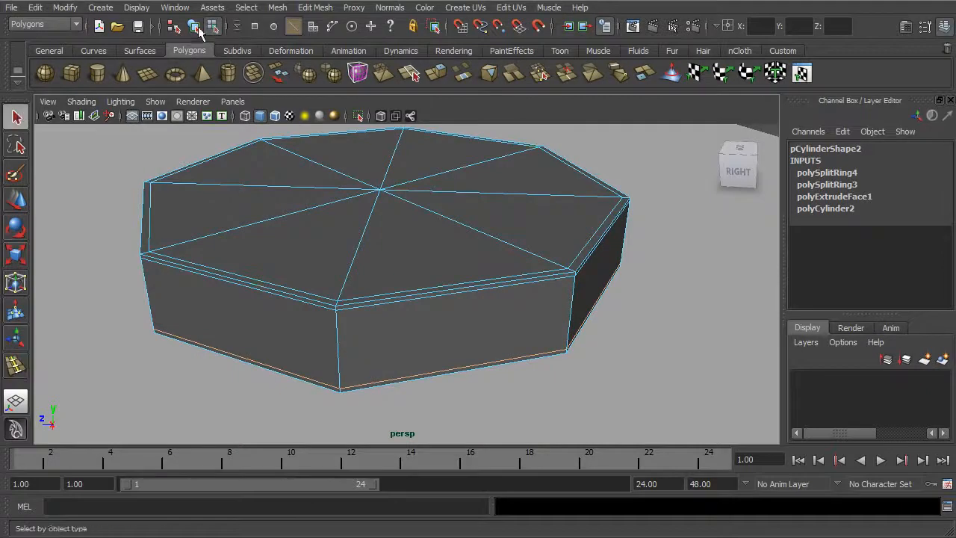
click(195, 28)
- Preview the flat cylinder smoothed to examine its rim, and return it to the unsmoothed display
alt+drag(505, 226, 502, 246)
alt+right_drag(502, 247, 433, 238)
key(3)
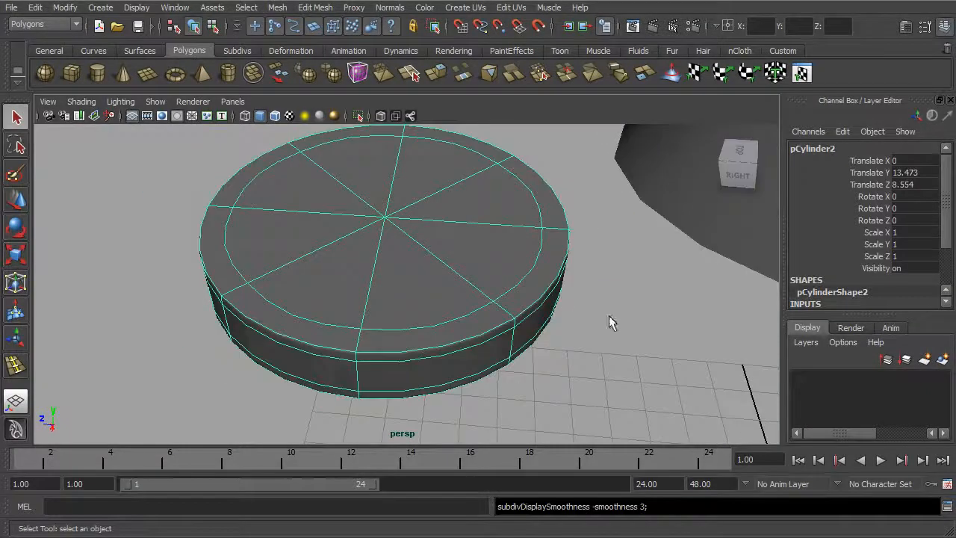
click(588, 309)
alt+right_drag(649, 303, 602, 307)
mouse_move(602, 307)
alt+mouse_down()
mouse_move(533, 282)
mouse_move(530, 295)
mouse_move(624, 267)
mouse_move(561, 294)
mouse_move(607, 302)
alt+mouse_up()
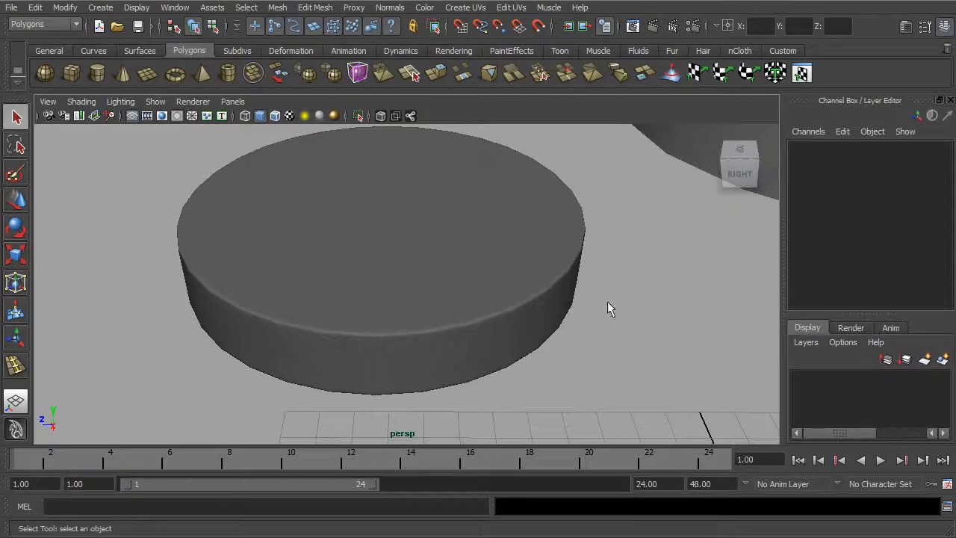
click(469, 320)
key(1)
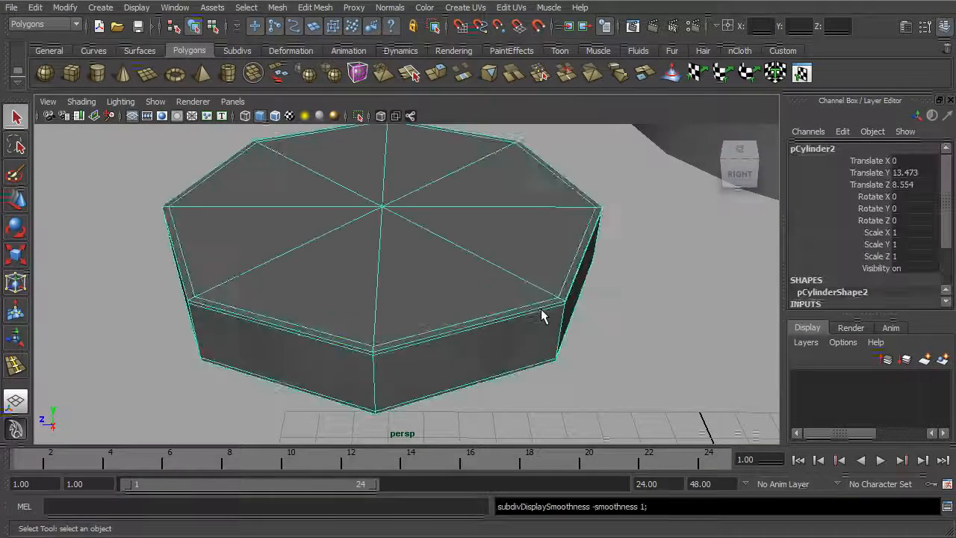
- Delete every other spoke edge on the flat cylinder's top cap
alt+drag(544, 277, 382, 225)
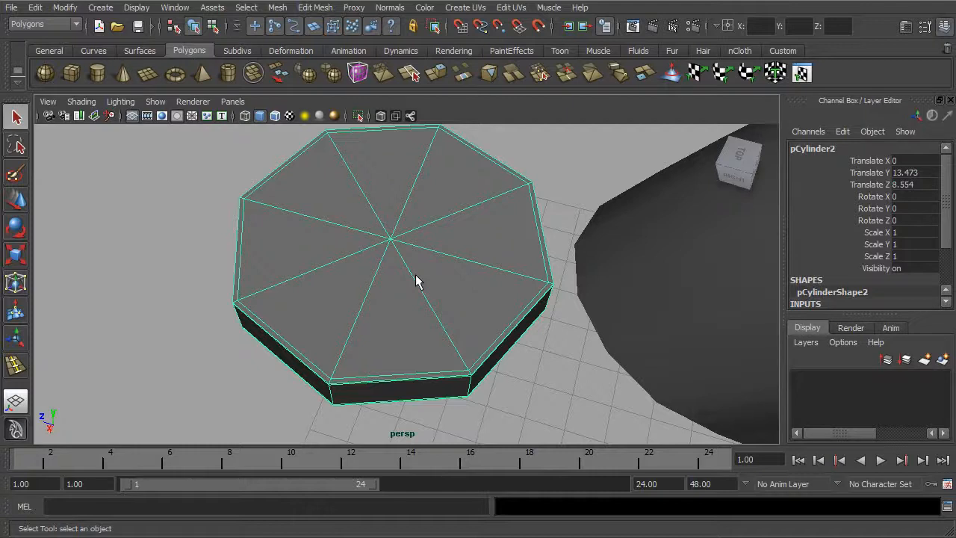
alt+drag(417, 281, 388, 305)
right_click(334, 267)
click(329, 236)
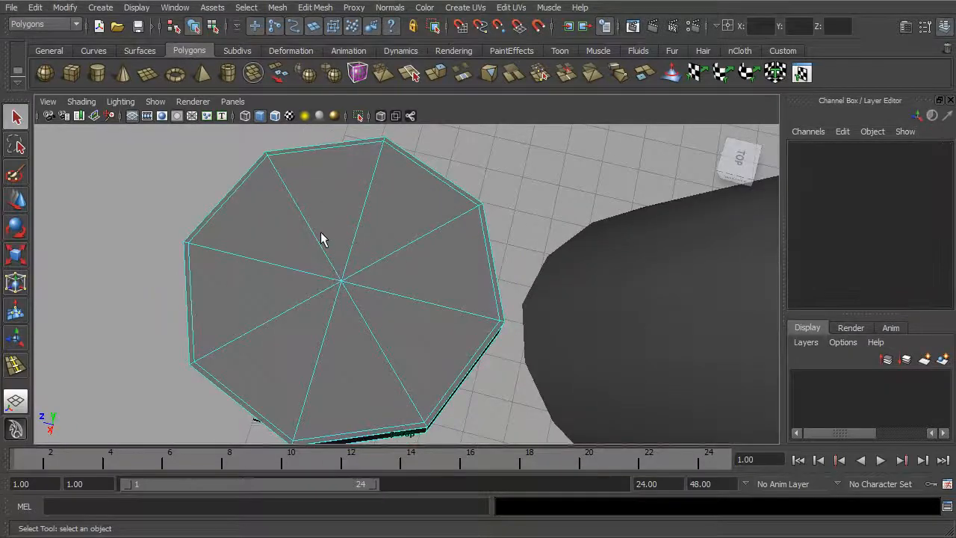
shift+click(393, 249)
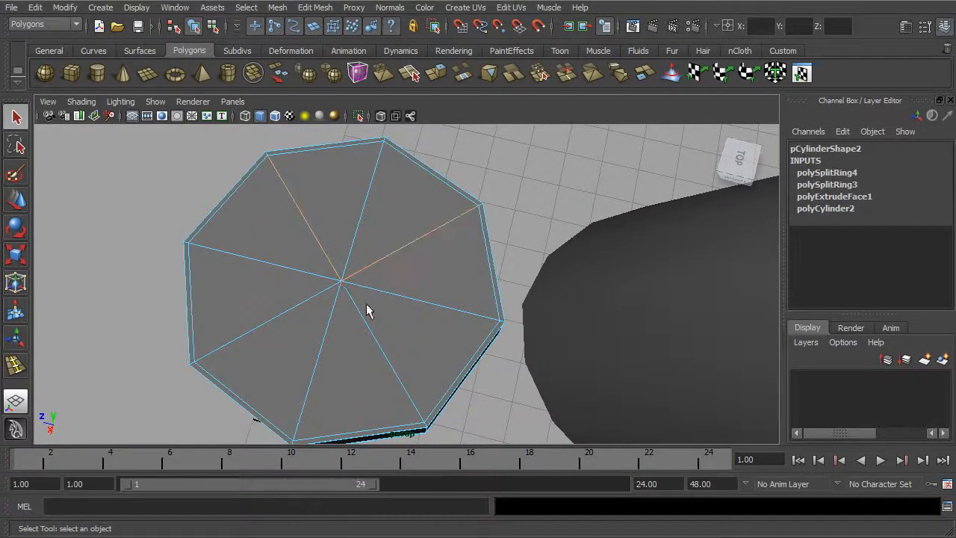
shift+click(362, 316)
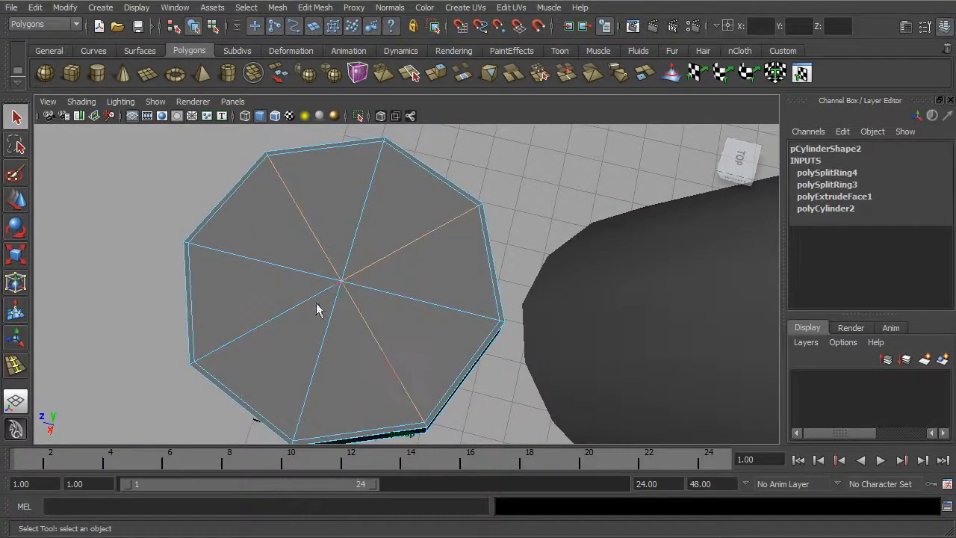
click(481, 301)
- Delete every other spoke edge on the flat cylinder's bottom cap and return to object selection
alt+drag(429, 295, 440, 166)
click(437, 196)
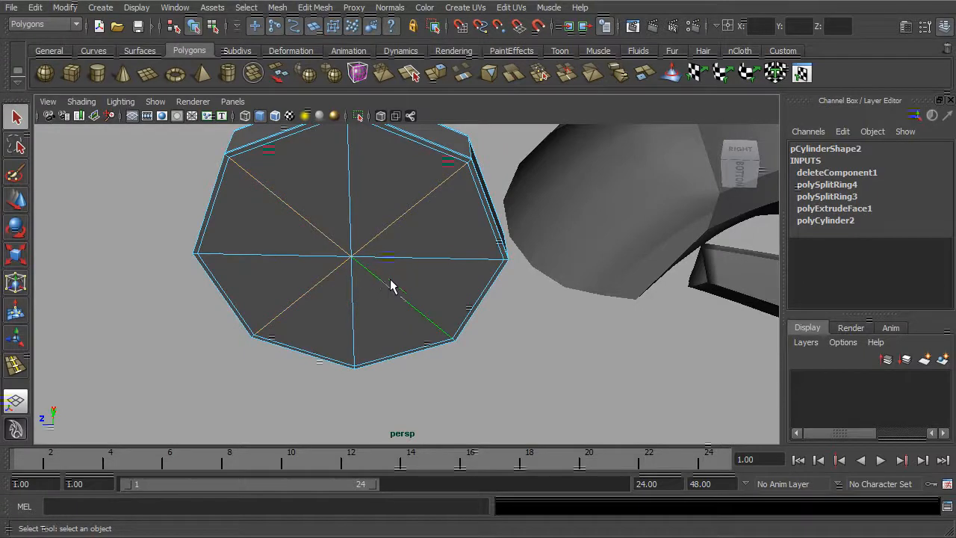
key(Delete)
click(214, 31)
click(195, 30)
- Show the flat cylinder smoothed, check it unselected, and select it again
alt+drag(378, 200, 393, 326)
key(3)
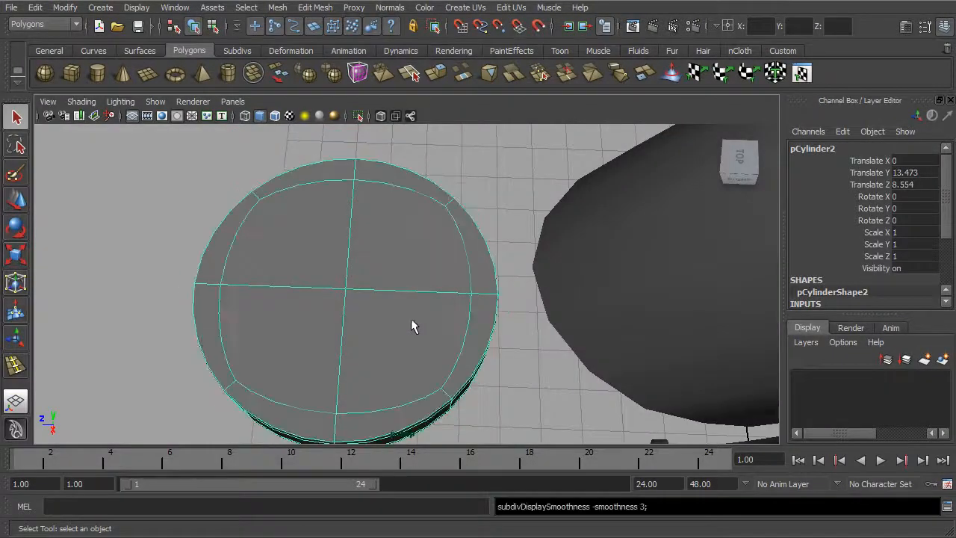
click(501, 193)
alt+right_drag(500, 194, 369, 254)
click(371, 253)
mouse_move(432, 297)
alt+mouse_down()
mouse_move(453, 314)
mouse_move(423, 242)
mouse_move(443, 313)
mouse_move(426, 241)
mouse_move(450, 291)
alt+mouse_up()
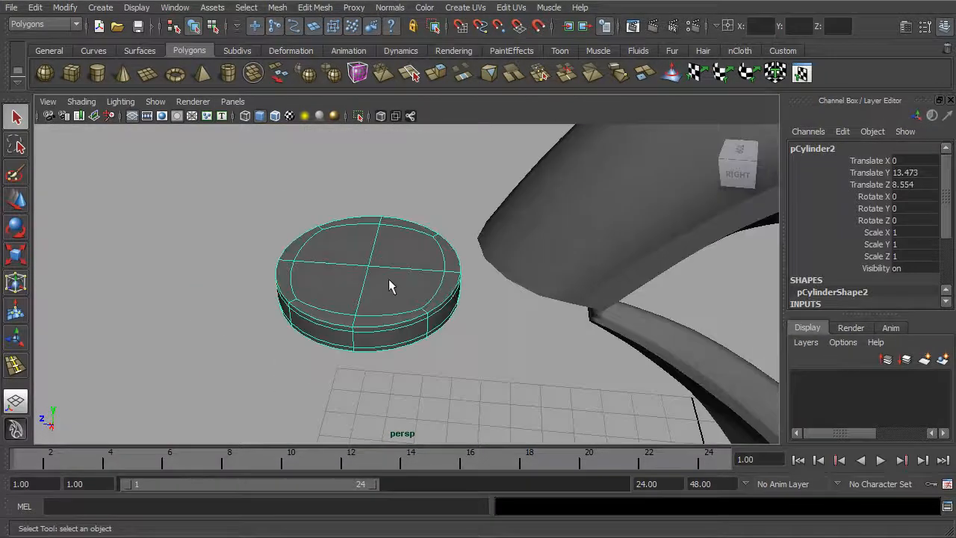
- Move the flat cylinder under the curved frame's lower end at Translate Y 13.853 and Z 6.786, and narrow it to Scale X 0.808
key(w)
drag(320, 277, 508, 289)
drag(540, 257, 464, 283)
drag(356, 284, 584, 338)
scroll(584, 339, down, 4)
alt+drag(348, 284, 472, 312)
key(r)
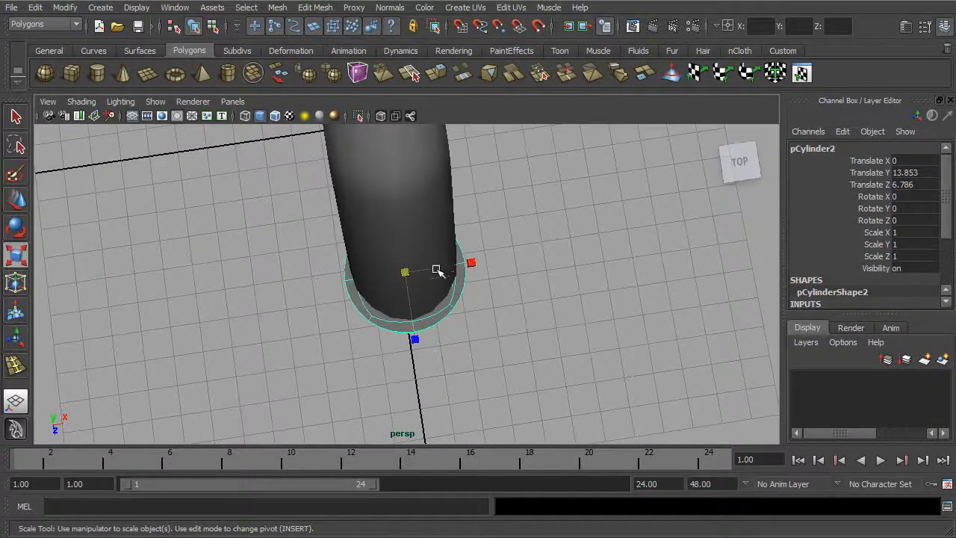
drag(470, 263, 426, 269)
- In the side view, select the flat cylinder's upper vertices and rotate them so its top slopes up toward the frame, returning to object selection
key(space)
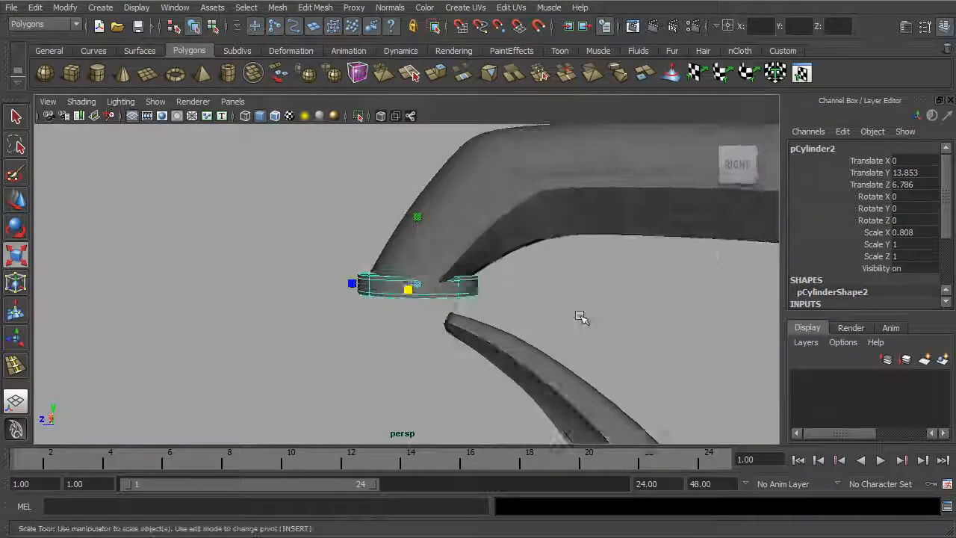
key(space)
alt+middle_drag(444, 305, 467, 320)
alt+right_drag(467, 320, 614, 333)
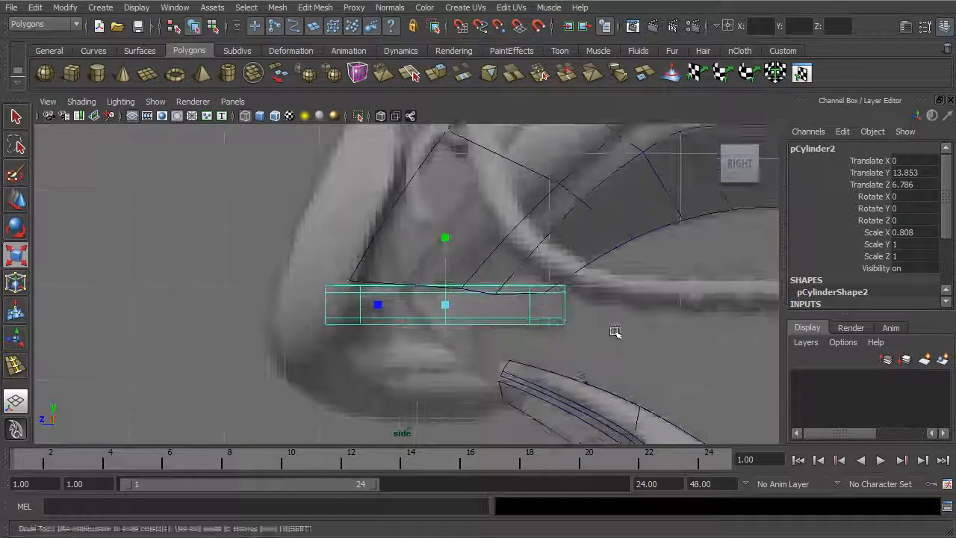
alt+middle_drag(565, 328, 563, 365)
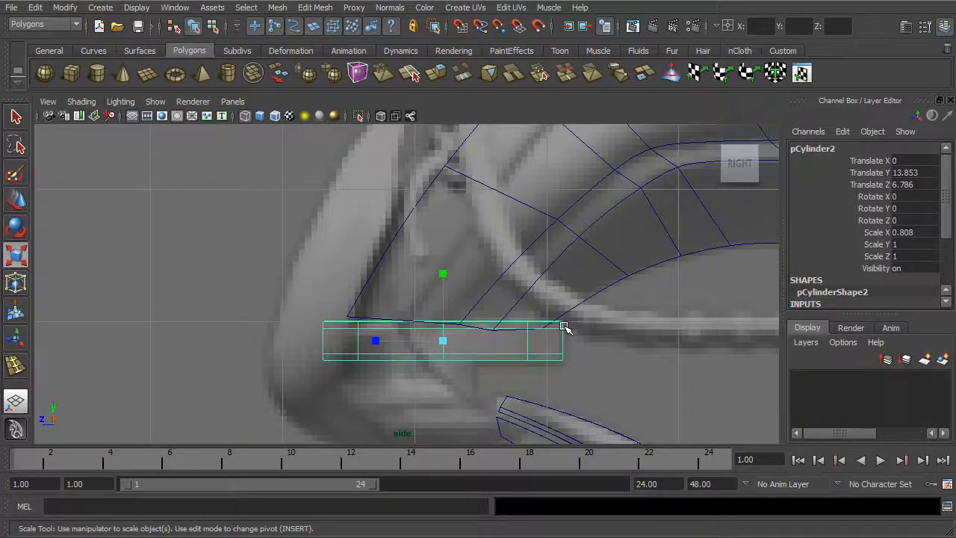
right_drag(559, 326, 512, 326)
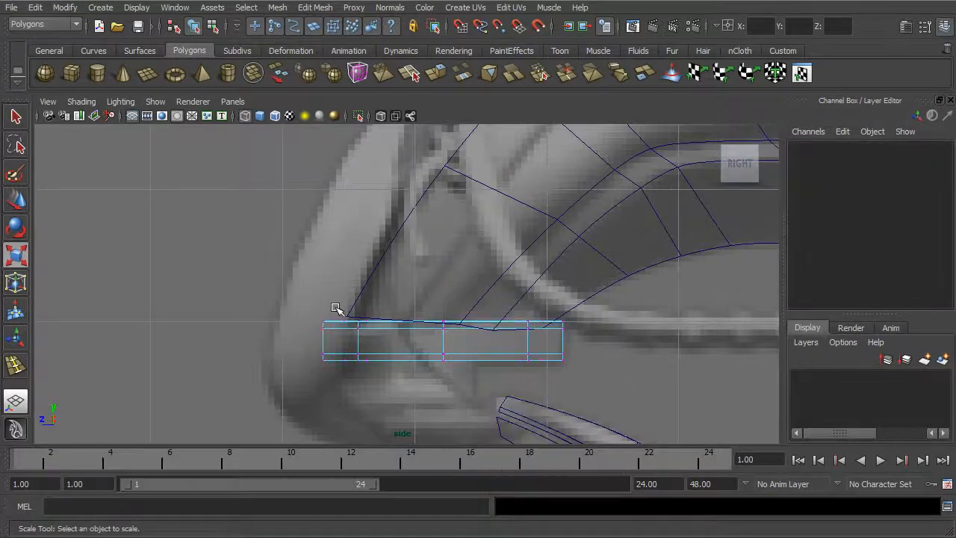
drag(600, 341, 604, 335)
key(e)
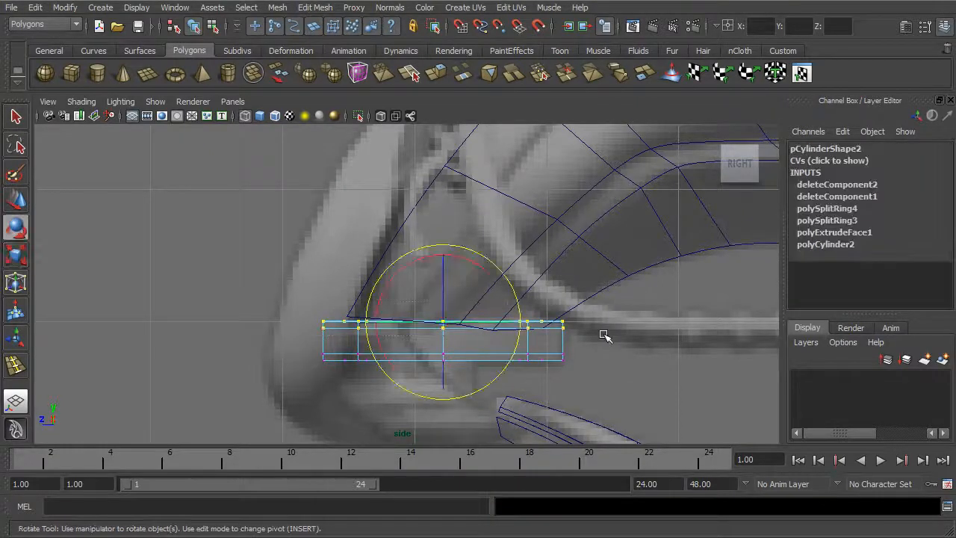
key(w)
key(e)
drag(405, 267, 446, 268)
key(w)
click(212, 27)
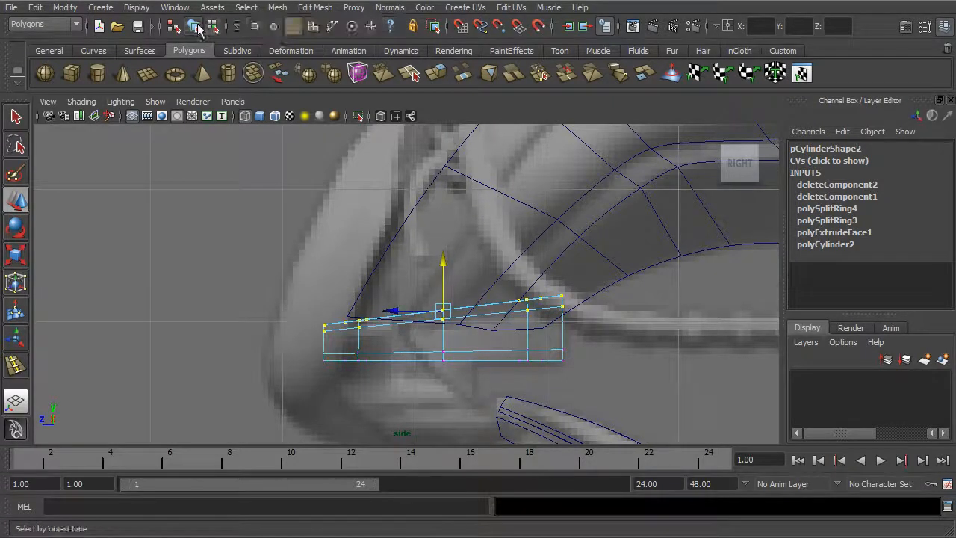
click(195, 27)
- Fit the tilted cylinder against the frame's lower end by moving it to Translate Y 13.944 and Translate Z 6.673
drag(444, 304, 444, 291)
drag(390, 330, 402, 332)
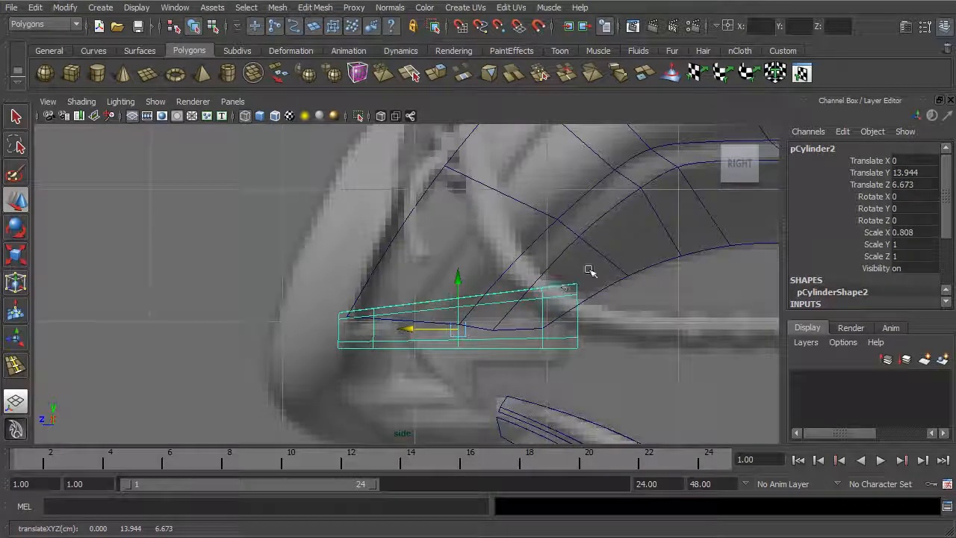
key(space)
key(space)
alt+drag(602, 214, 521, 263)
drag(428, 227, 428, 231)
- Select the curved frame's lofted surfaces and apply a Lattice deformer to them from the Animation command set
click(491, 227)
alt+drag(581, 241, 589, 234)
alt+middle_drag(588, 234, 511, 257)
drag(531, 144, 500, 306)
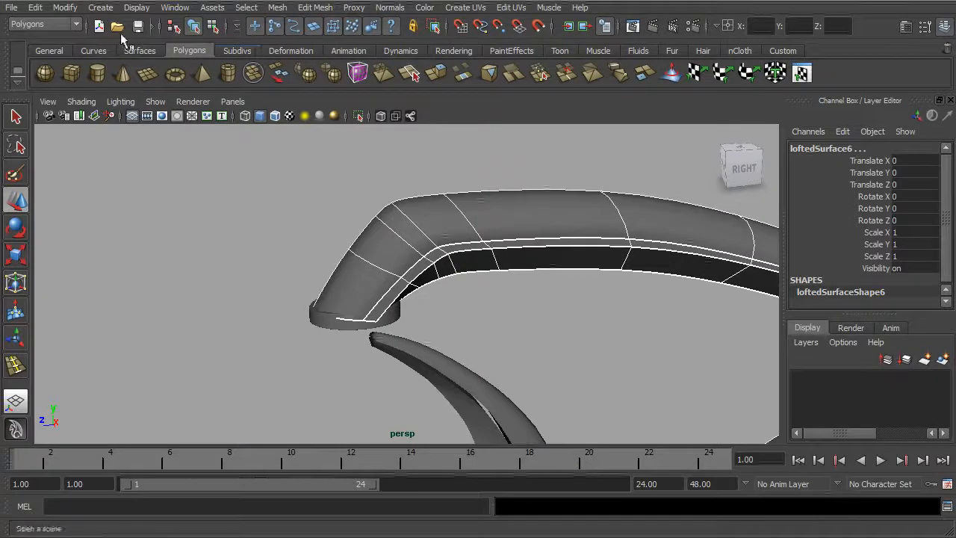
click(63, 27)
click(57, 39)
click(378, 8)
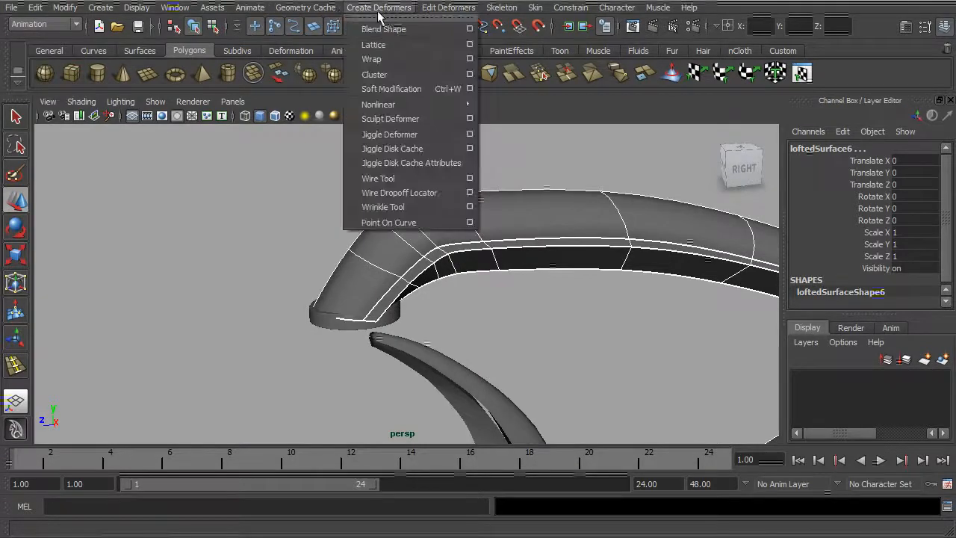
click(388, 43)
- Adjust the lattice points around the curved frame's lower end with the Scale and Move tools, and select the frame surfaces again
alt+drag(480, 199, 456, 192)
right_drag(402, 162, 396, 130)
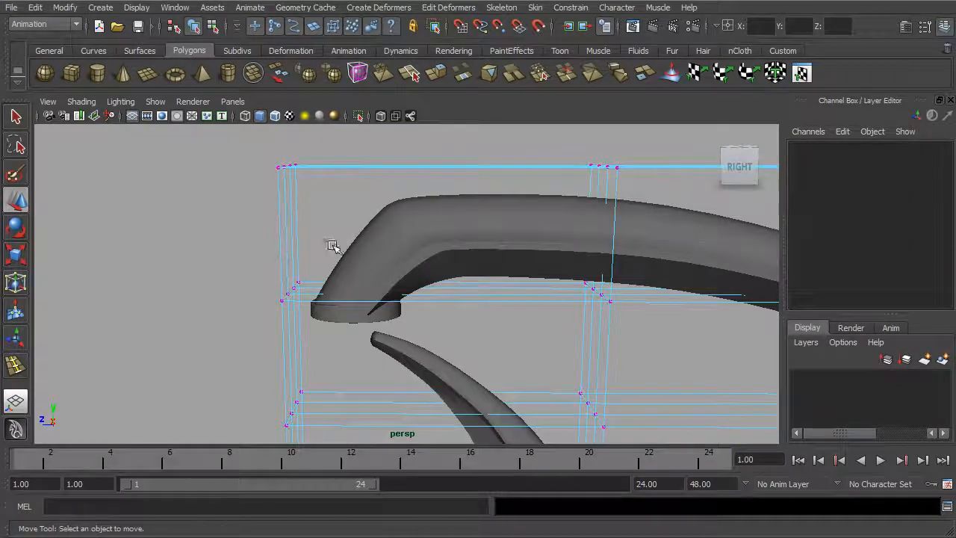
drag(328, 243, 270, 314)
alt+drag(288, 305, 313, 304)
key(r)
drag(325, 249, 423, 239)
click(377, 312)
drag(287, 309, 452, 141)
key(w)
key(r)
key(w)
click(453, 141)
click(500, 279)
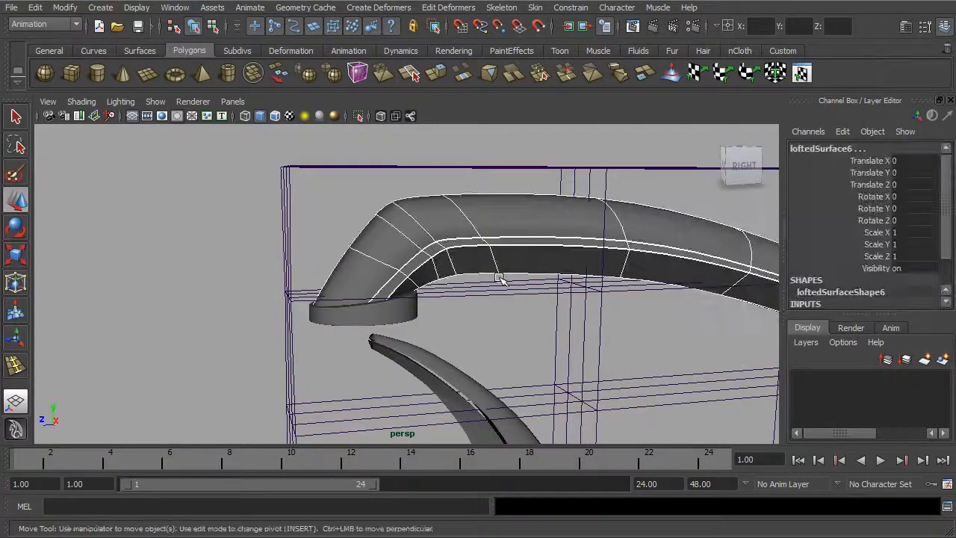
- Select the lattice together with the curved frame's lofted surfaces, delete their construction history and clear the selection
click(495, 311)
click(35, 7)
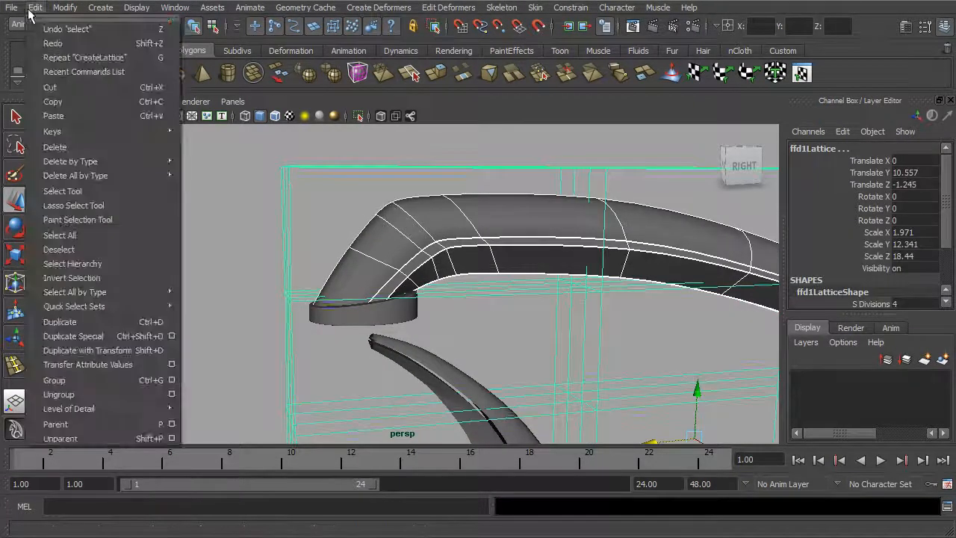
mouse_move(160, 162)
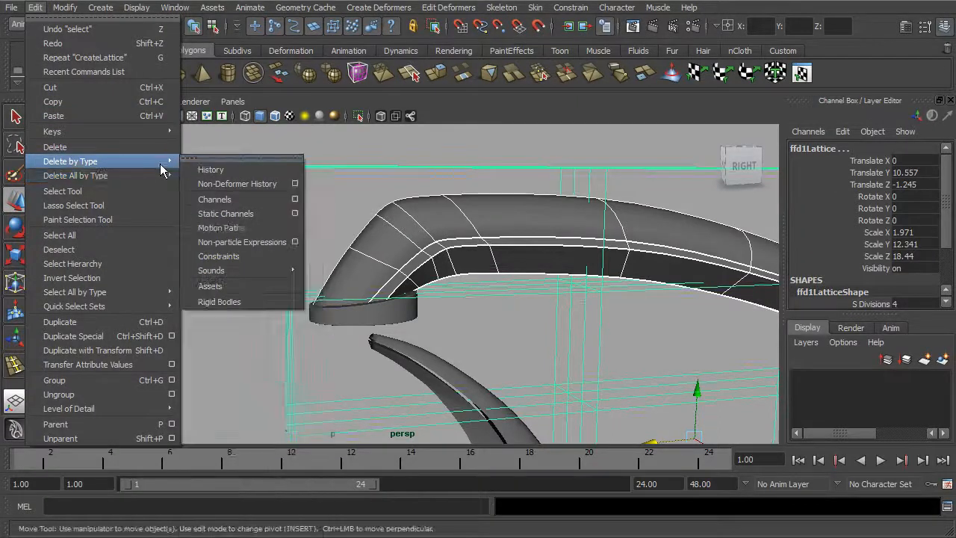
click(210, 171)
click(316, 222)
- Create a NURBS cylinder primitive for the neck beneath the frame's lower end
alt+drag(316, 222, 243, 246)
alt+right_drag(244, 246, 351, 262)
alt+drag(415, 329, 396, 341)
alt+middle_drag(396, 335, 380, 281)
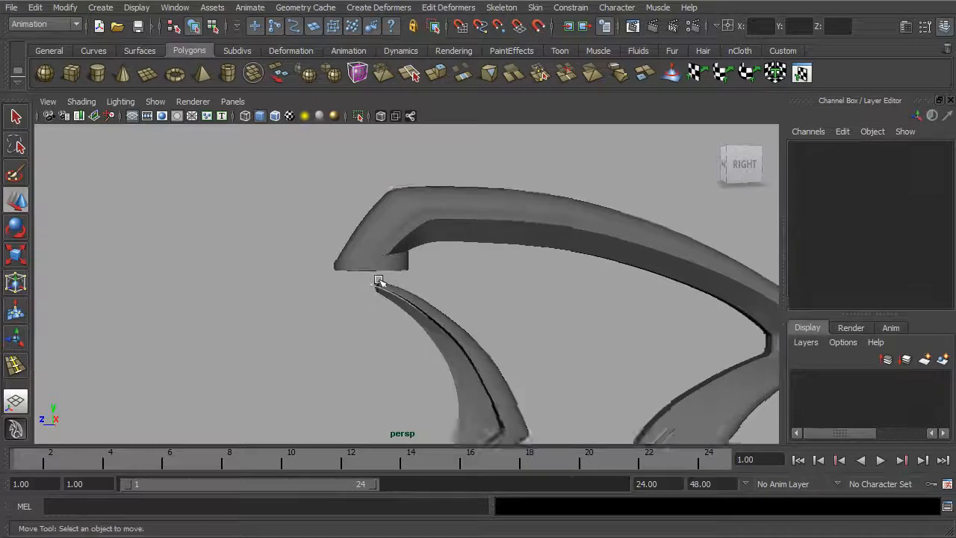
scroll(369, 280, up, 4)
mouse_move(351, 270)
alt+mouse_down()
mouse_move(378, 279)
mouse_move(342, 263)
alt+mouse_up()
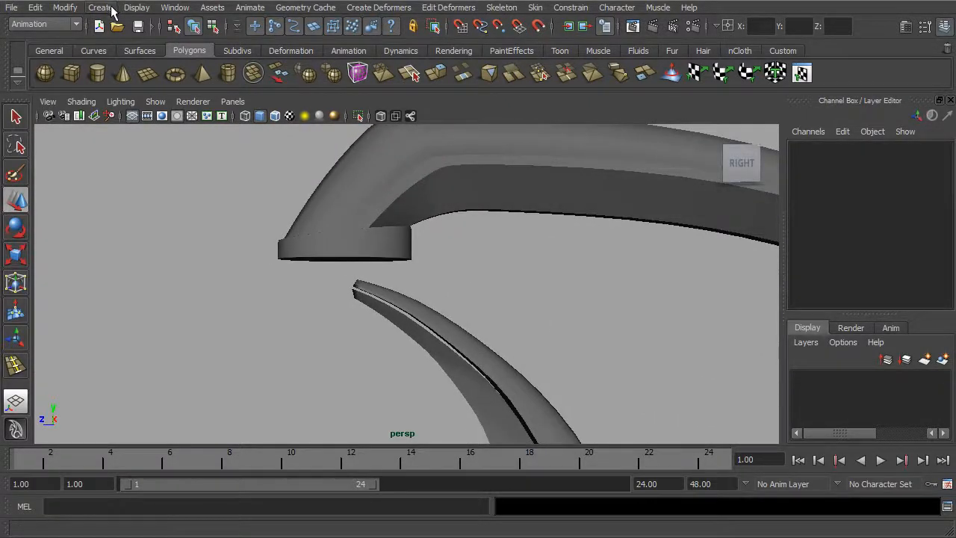
click(113, 9)
mouse_move(124, 43)
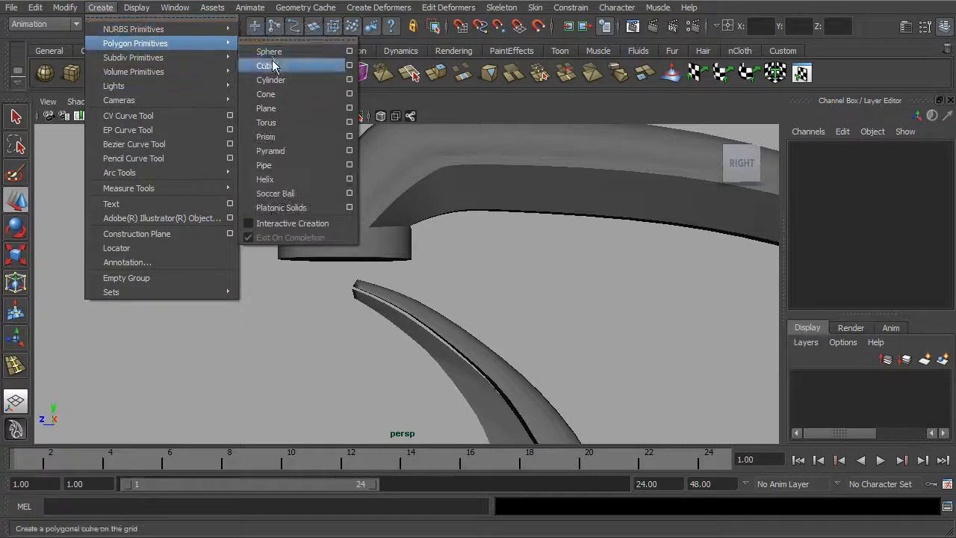
mouse_move(190, 27)
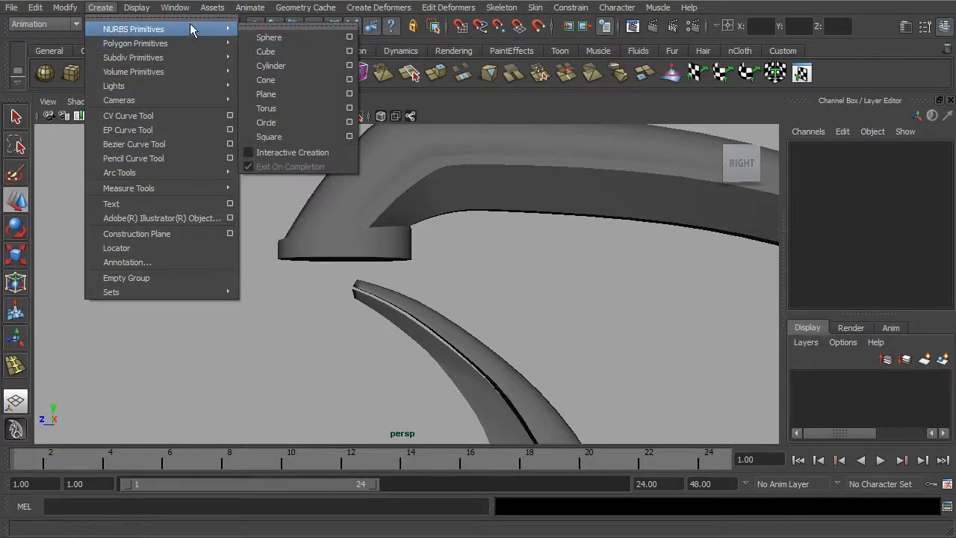
click(270, 66)
- Move the NURBS cylinder directly beneath the tilted flat cylinder, to Translate Y 12.894 and Translate Z 6.591
alt+right_drag(378, 145, 288, 209)
alt+middle_drag(554, 393, 540, 309)
alt+drag(540, 309, 582, 373)
drag(505, 422, 561, 192)
mouse_move(448, 240)
mouse_down()
mouse_move(347, 245)
mouse_move(448, 258)
mouse_up()
alt+right_drag(448, 258, 529, 256)
alt+middle_drag(529, 256, 399, 324)
drag(399, 325, 379, 324)
drag(433, 273, 435, 245)
alt+drag(505, 271, 572, 297)
- Set the NURBS cylinder's radius to 0.3, scale it to about 1.39 in X and Z and 1.73 in Y, and raise it against the flat cylinder
scroll(945, 246, down, 5)
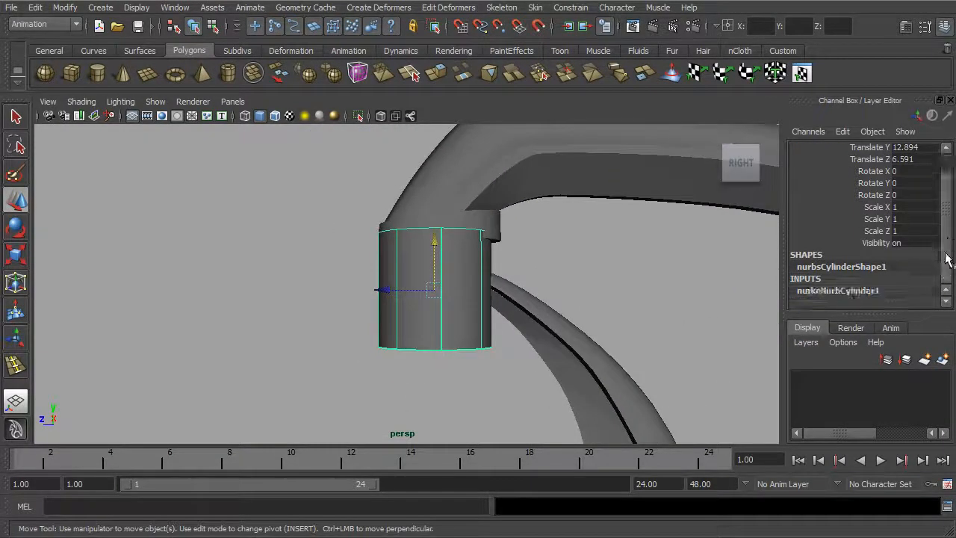
click(836, 248)
middle_drag(702, 305, 691, 306)
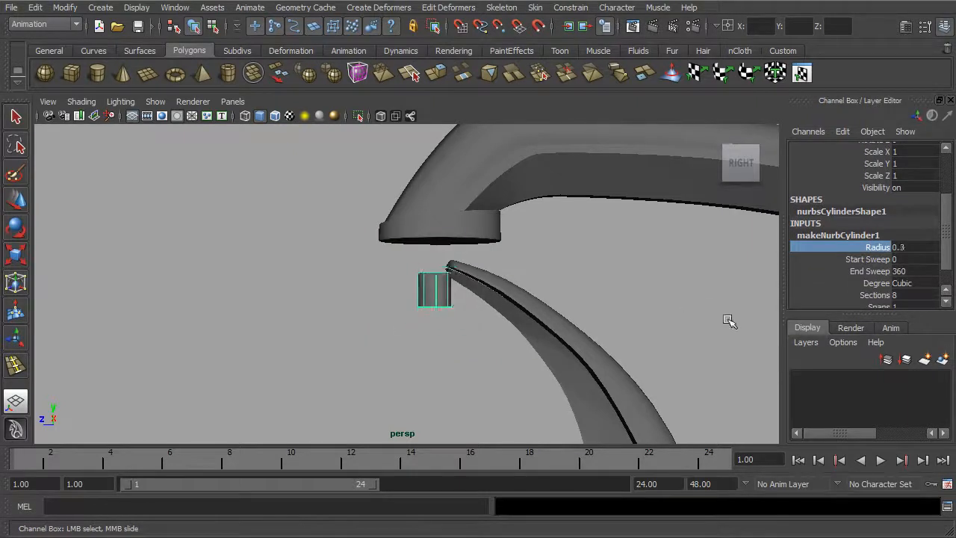
key(e)
key(r)
drag(434, 215, 438, 186)
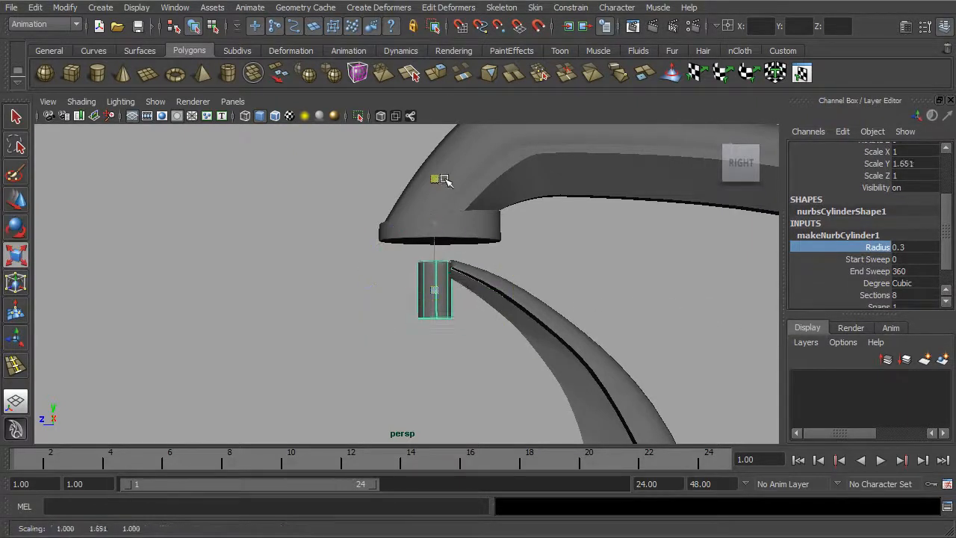
drag(435, 262, 435, 197)
key(w)
key(r)
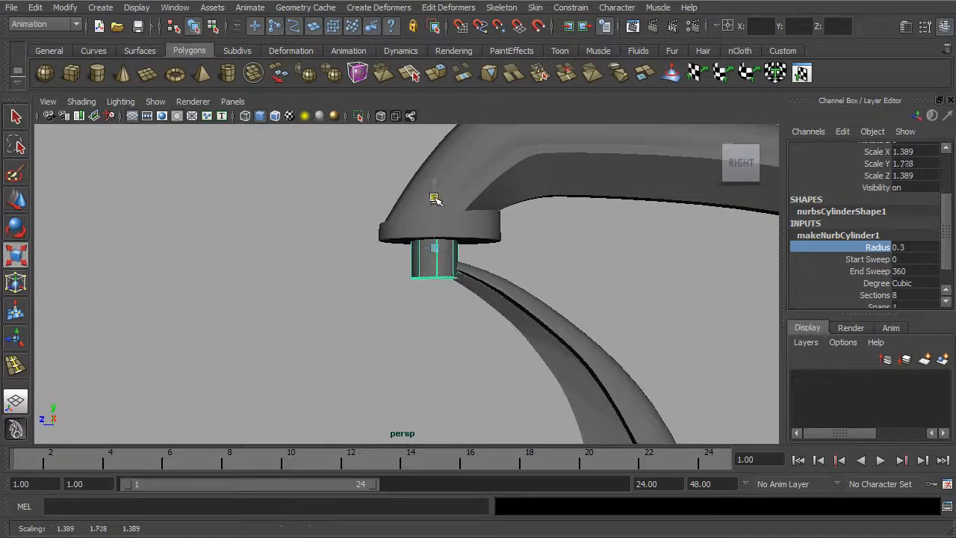
click(604, 267)
- Create a polygon cylinder and move it under the short neck, to Translate Y 11.923 and Translate Z 6.584
alt+drag(604, 266, 441, 306)
alt+drag(357, 273, 410, 273)
click(105, 8)
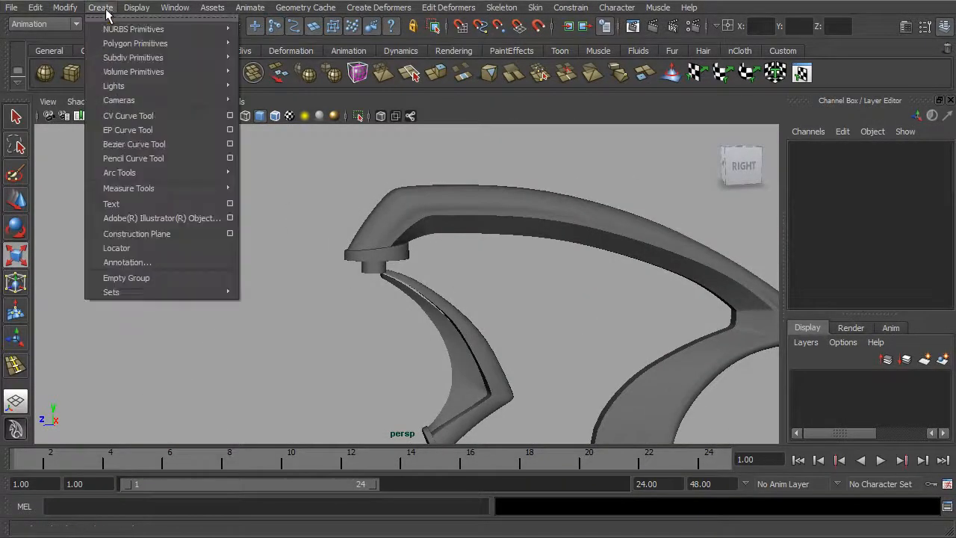
mouse_move(120, 47)
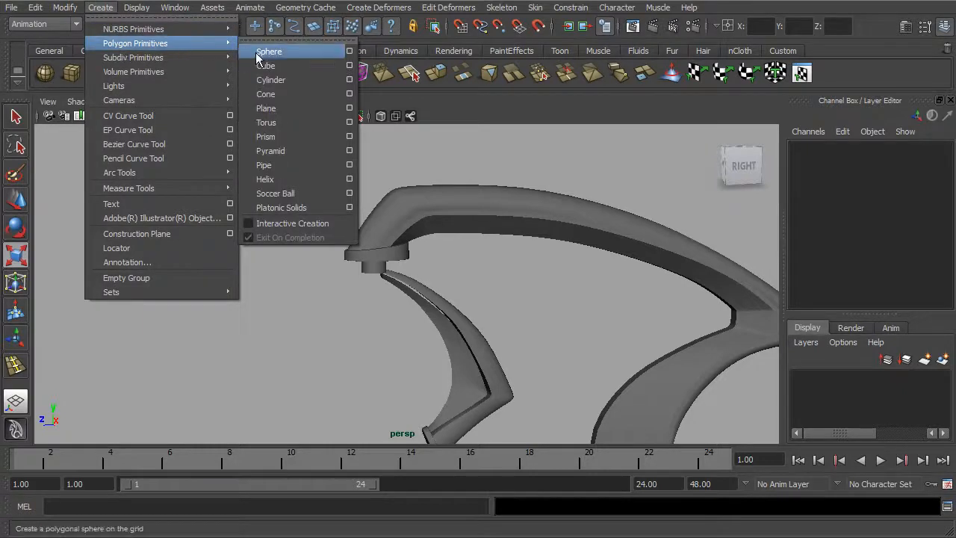
click(287, 82)
alt+middle_drag(484, 307, 456, 179)
key(w)
alt+right_drag(594, 318, 481, 338)
drag(487, 387, 472, 162)
drag(446, 210, 317, 213)
- Set the new polygon cylinder's subdivisions to 8 around the axis, 3 in height and 2 on the caps
alt+right_drag(389, 232, 457, 217)
alt+drag(457, 216, 474, 284)
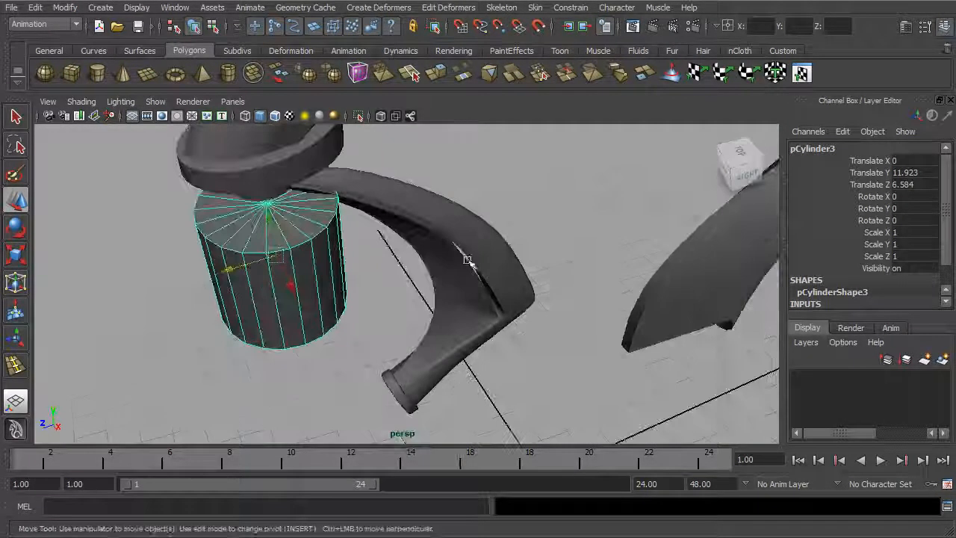
scroll(918, 270, down, 2)
click(829, 290)
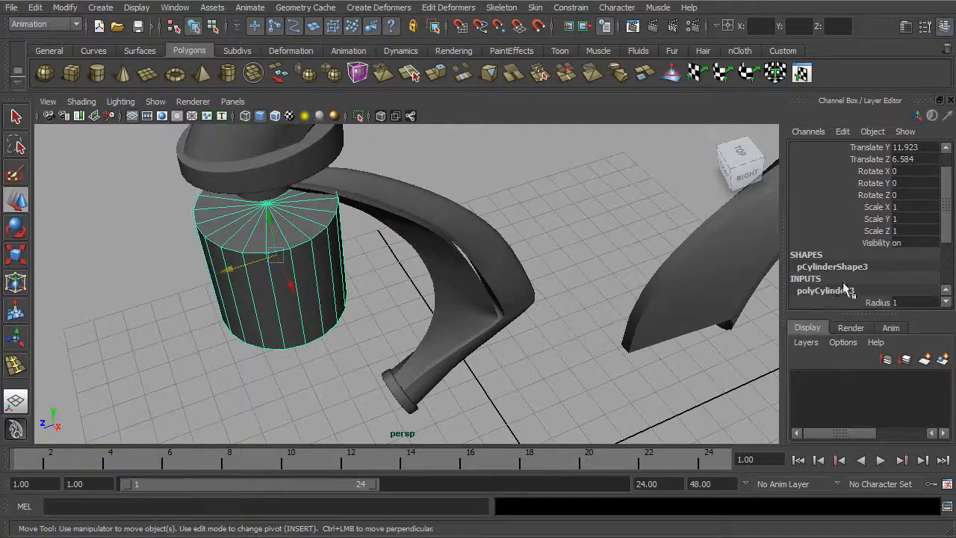
scroll(947, 230, down, 3)
click(829, 257)
middle_drag(623, 240, 578, 294)
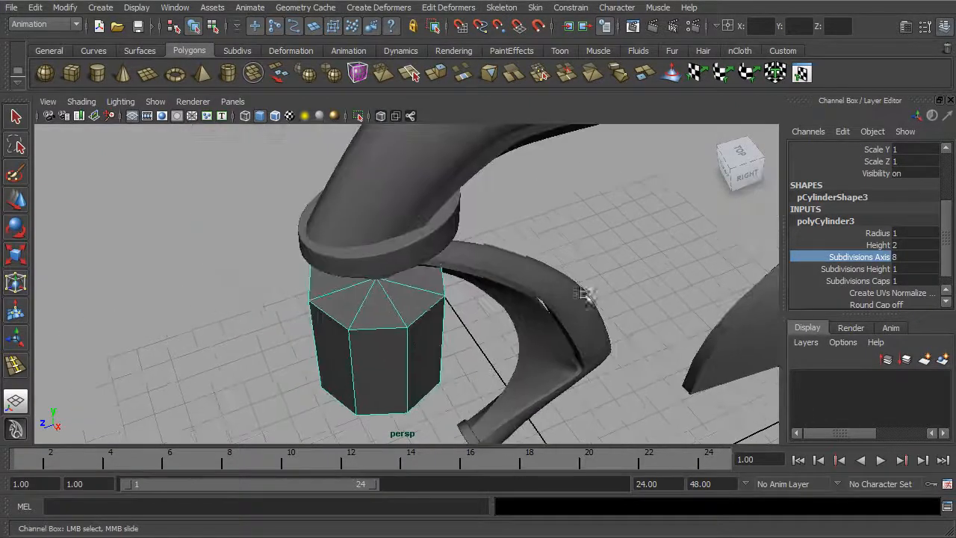
alt+drag(578, 294, 487, 235)
click(867, 269)
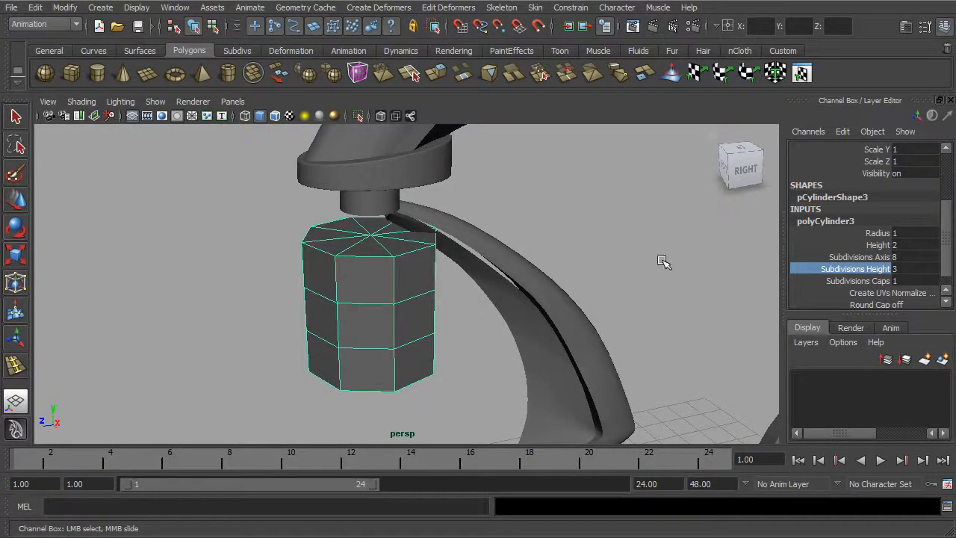
click(848, 282)
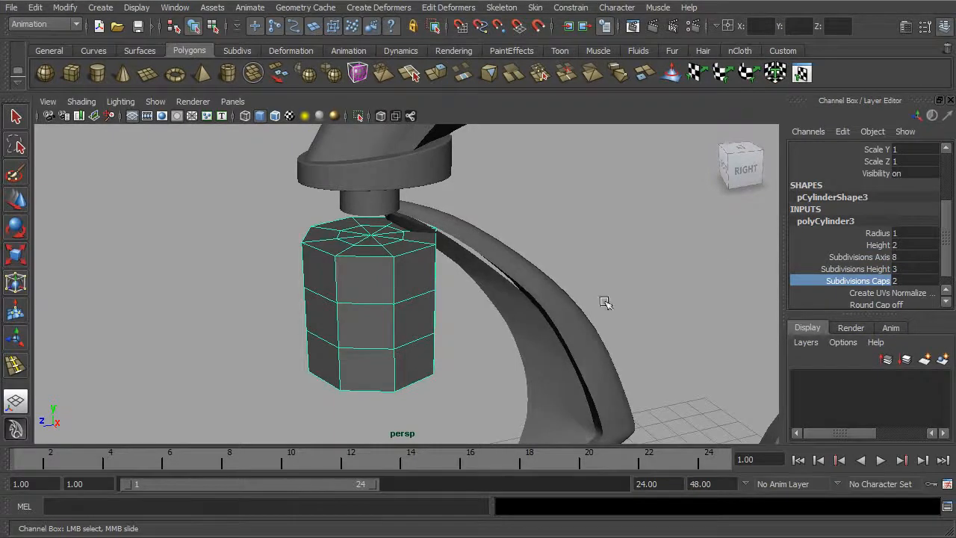
- Flatten the new polygon cylinder to Scale Y 0.262 and raise it to Translate Y 12.542, just beneath the neck
alt+drag(605, 280, 588, 266)
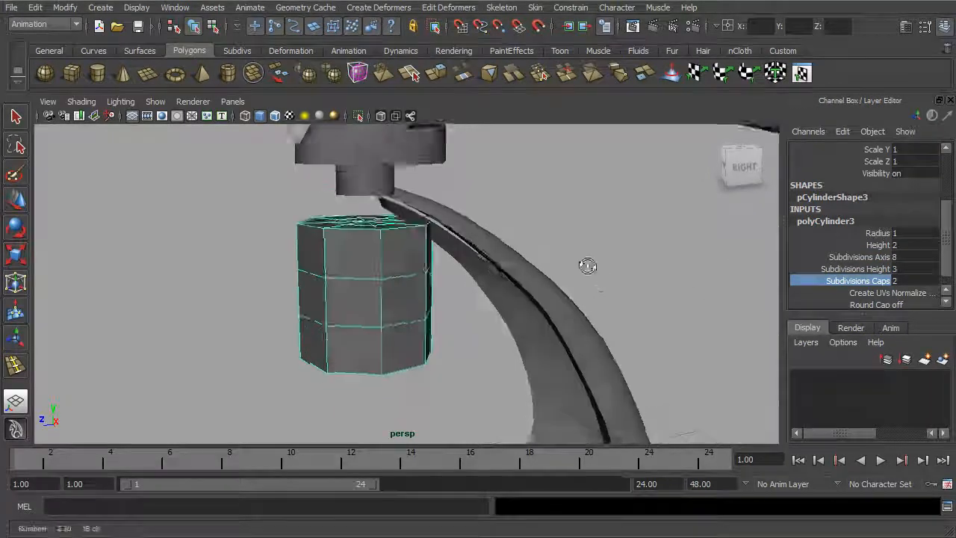
alt+right_drag(588, 267, 665, 285)
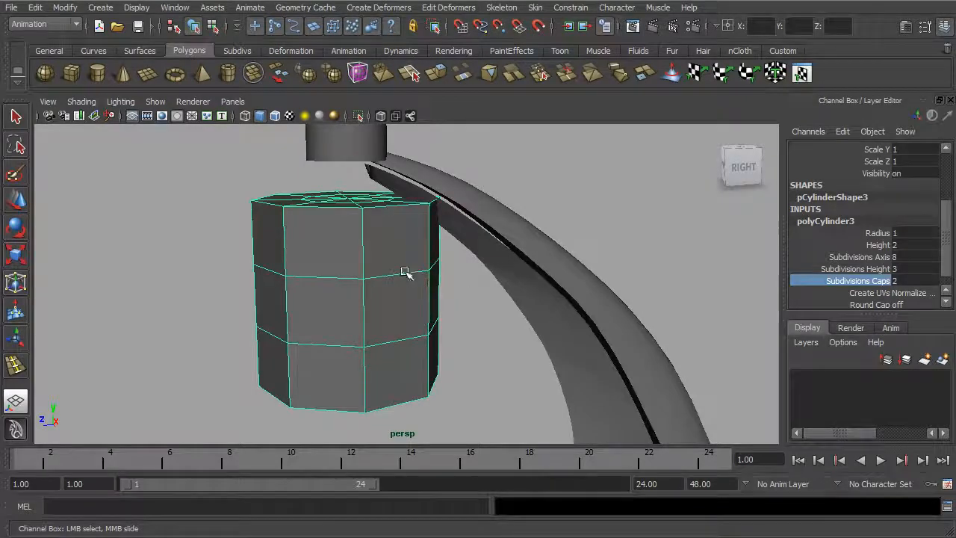
alt+drag(434, 283, 404, 285)
key(r)
mouse_move(352, 242)
mouse_down()
mouse_move(348, 281)
mouse_move(359, 292)
mouse_move(354, 233)
mouse_up()
key(q)
key(w)
- Switch the flattened cylinder to edge selection and move its side edge loops close to the upper and lower rims
alt+right_drag(355, 234, 457, 270)
right_drag(373, 303, 372, 271)
click(371, 307)
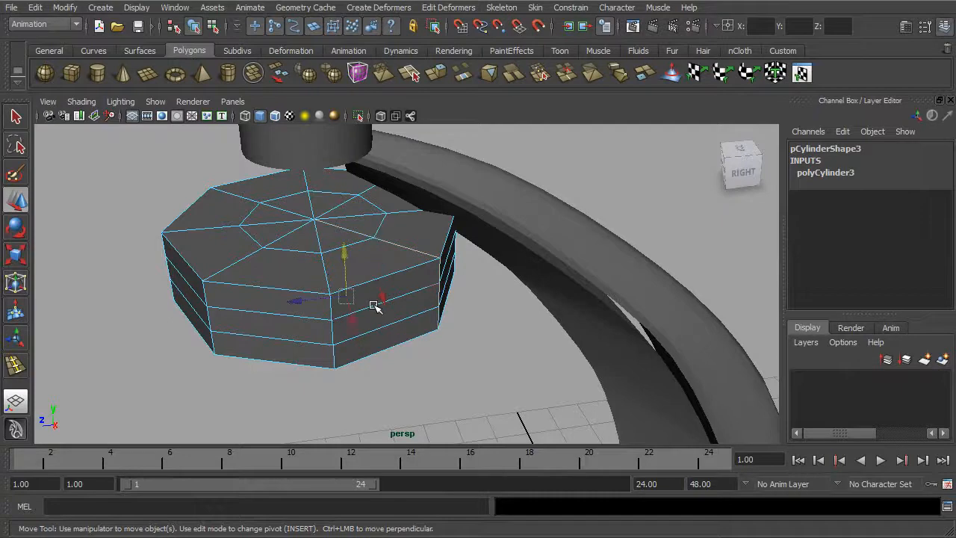
alt+drag(413, 302, 399, 286)
drag(305, 176, 305, 156)
drag(307, 197, 376, 232)
- Select the inner edge loops on the cylinder's top and bottom caps and scale them outward close to the rims
click(334, 222)
double_click(245, 212)
key(r)
drag(304, 222, 387, 249)
drag(374, 286, 446, 272)
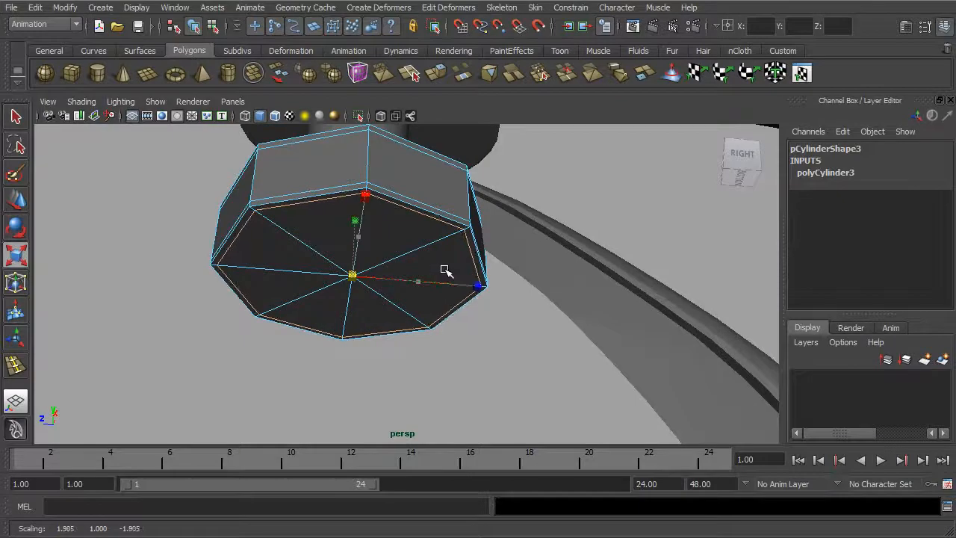
- Return to object selection and move the flattened cylinder clear of the frame, to Translate Z 8.984
alt+drag(465, 227, 504, 267)
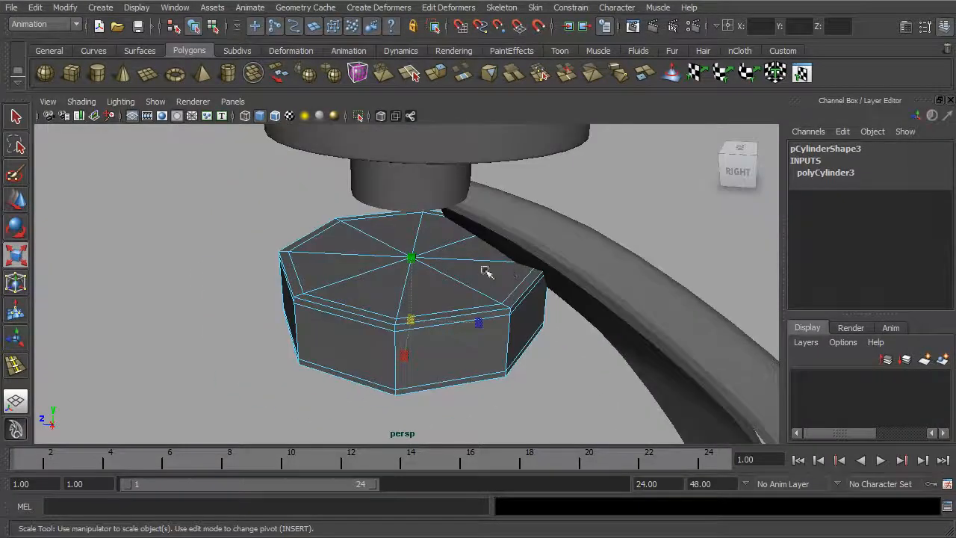
click(215, 28)
click(195, 28)
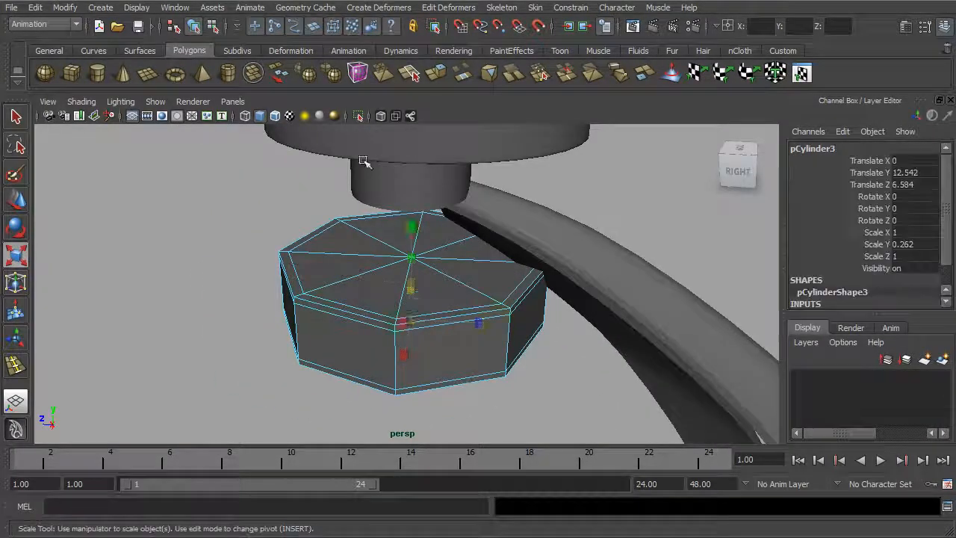
scroll(410, 235, down, 2)
key(w)
drag(408, 286, 145, 265)
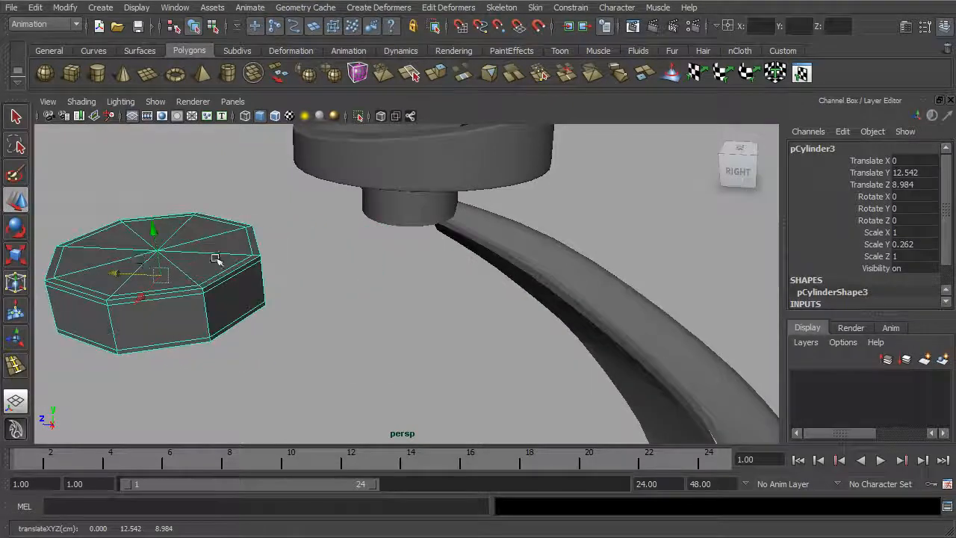
- Preview the flattened cylinder in smooth display, inspect its rounded edges and return to the unsmoothed display
alt+middle_drag(305, 254, 416, 252)
alt+drag(416, 252, 406, 290)
alt+middle_drag(372, 304, 422, 289)
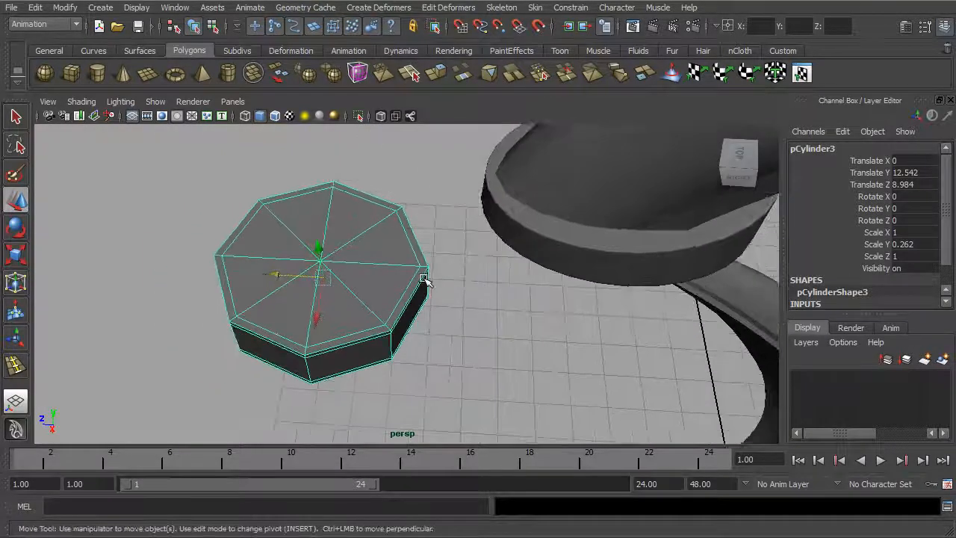
key(3)
alt+drag(439, 305, 452, 267)
alt+middle_drag(453, 267, 485, 267)
scroll(480, 260, up, 3)
alt+drag(481, 259, 438, 261)
key(1)
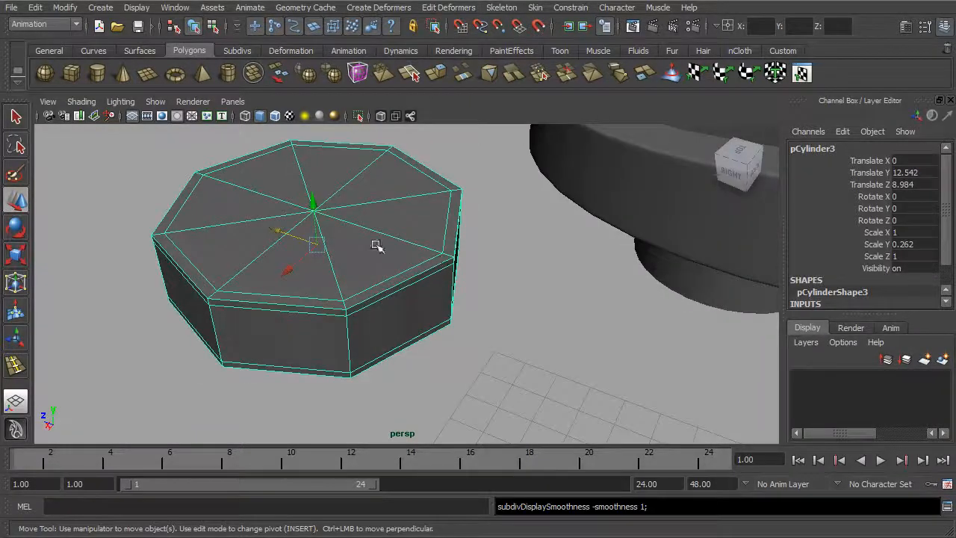
- Apply Smooth to the flattened cylinder's mesh from the Polygons command set
alt+drag(396, 205, 407, 210)
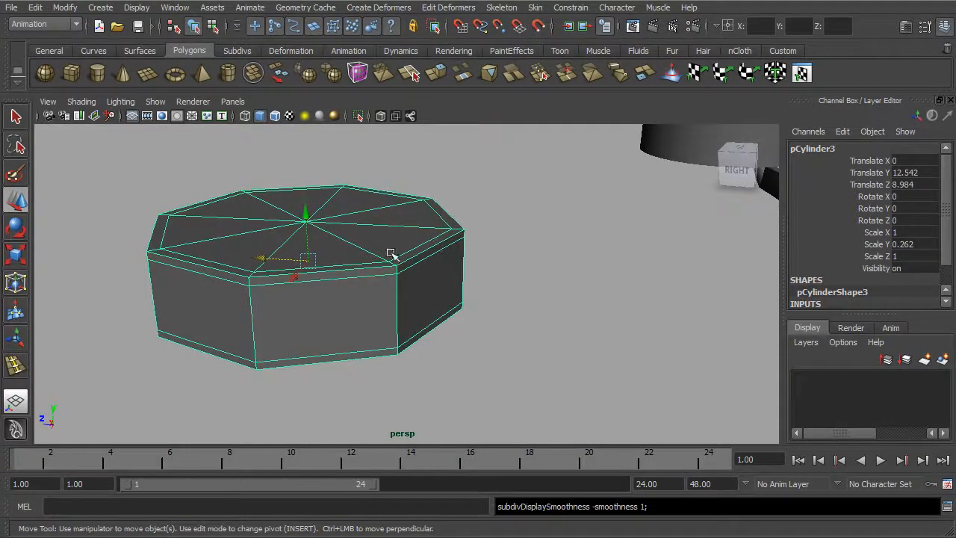
alt+drag(453, 270, 398, 313)
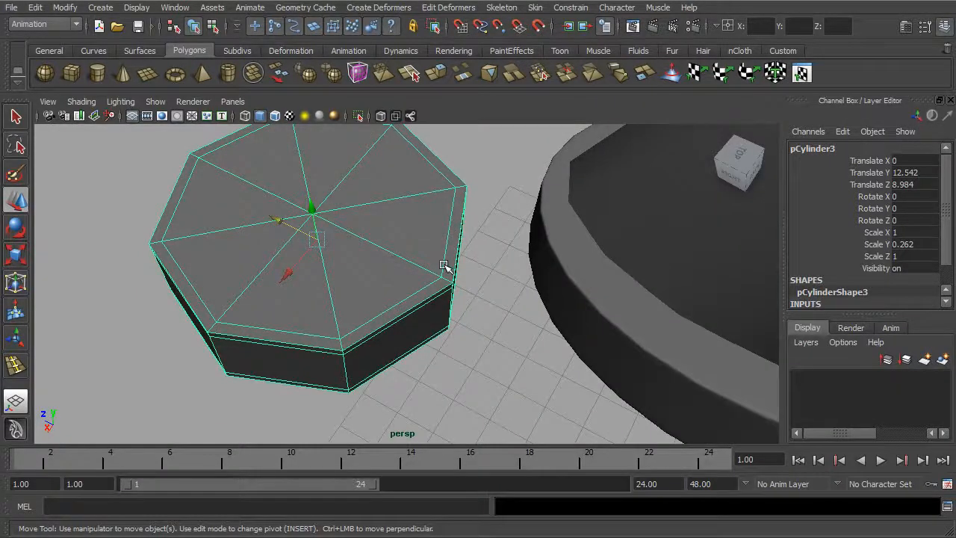
alt+drag(424, 283, 458, 227)
click(43, 24)
click(34, 35)
click(310, 8)
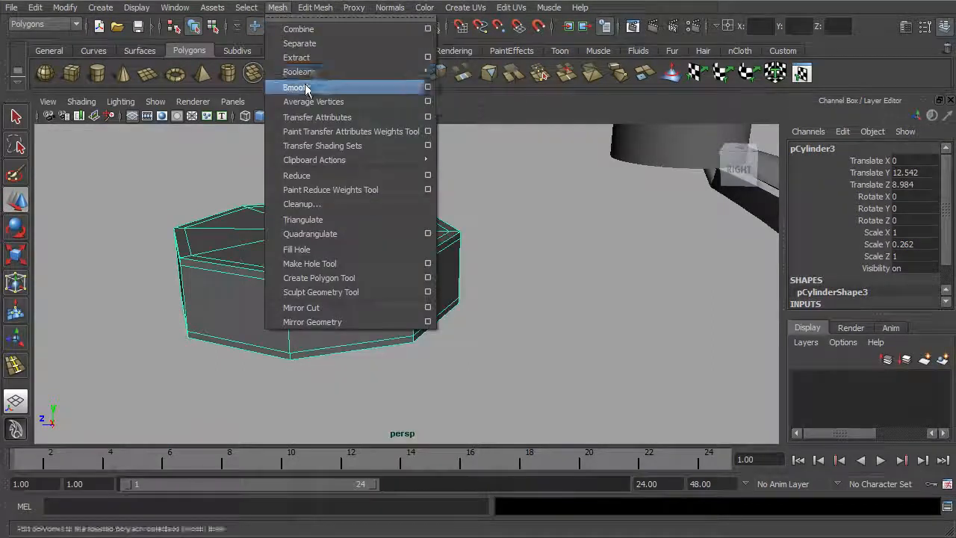
click(303, 89)
- Inspect the smoothed cylinder deselected and selected, compare it with the smooth preview and restore the normal display
alt+middle_drag(489, 230, 533, 233)
alt+drag(533, 233, 544, 259)
click(555, 262)
click(457, 301)
key(3)
click(546, 292)
click(446, 298)
key(1)
- Move the smoothed cylinder back under the neck, to Translate Y 13.176 and Translate Z 6.705
alt+drag(551, 267, 511, 297)
alt+drag(422, 281, 448, 201)
key(w)
drag(306, 267, 614, 269)
alt+middle_drag(620, 267, 438, 205)
alt+drag(438, 204, 391, 209)
drag(330, 241, 372, 241)
drag(414, 194, 416, 129)
- In the side view, scale the smoothed cylinder to 0.826 in X and Z and 0.216 in Y, and move it to Translate Y 13.184 and Translate Z 6.872
key(space)
key(space)
alt+middle_drag(582, 375, 625, 326)
alt+right_drag(686, 327, 648, 329)
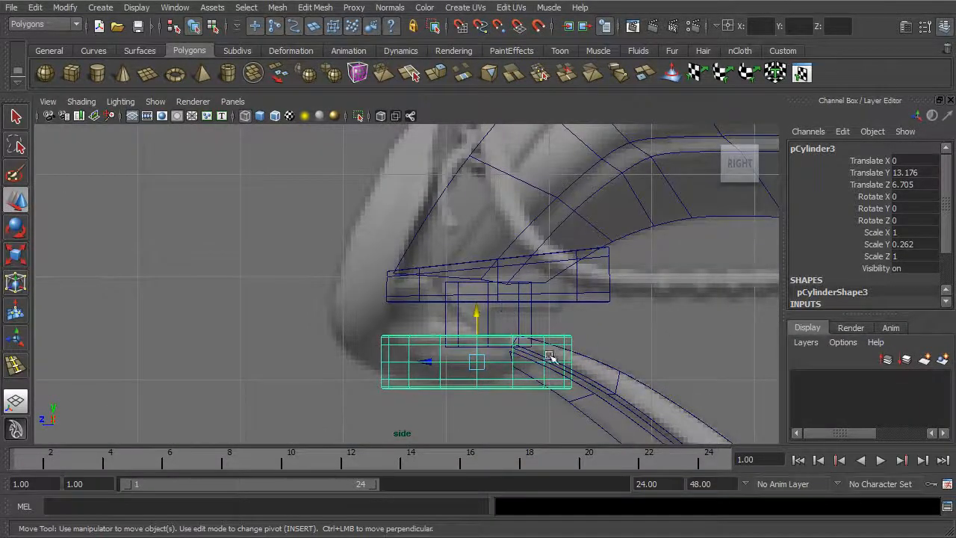
key(r)
mouse_move(469, 360)
mouse_down()
mouse_move(448, 364)
mouse_move(459, 364)
mouse_up()
key(w)
click(473, 363)
- Apply a nonlinear Flare deformer to the smoothed cylinder from the Animation command set
key(space)
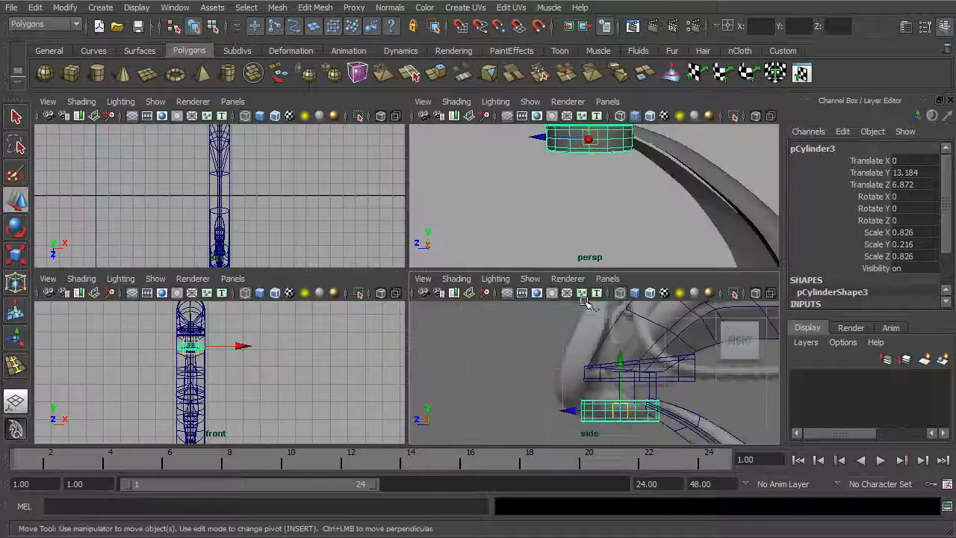
key(space)
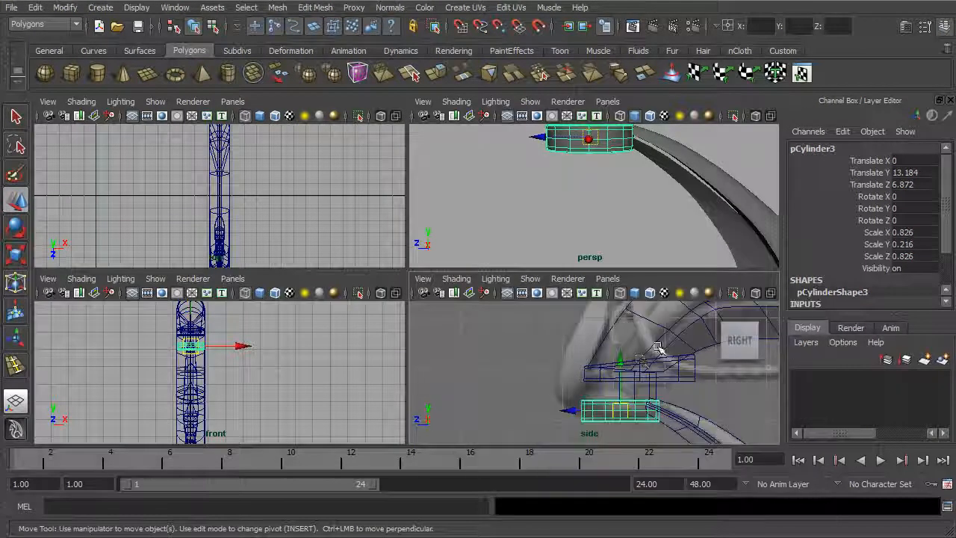
alt+middle_drag(521, 222, 478, 179)
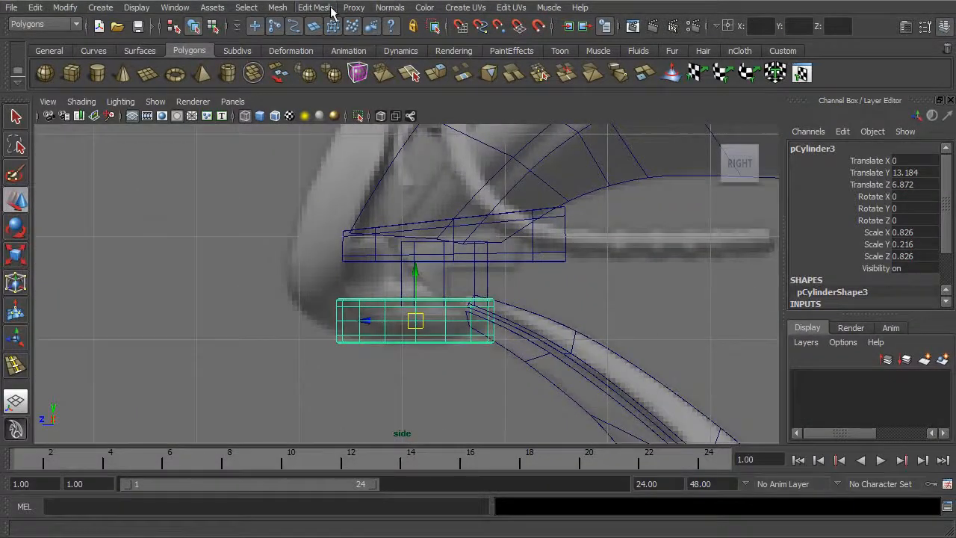
key(F2)
click(566, 281)
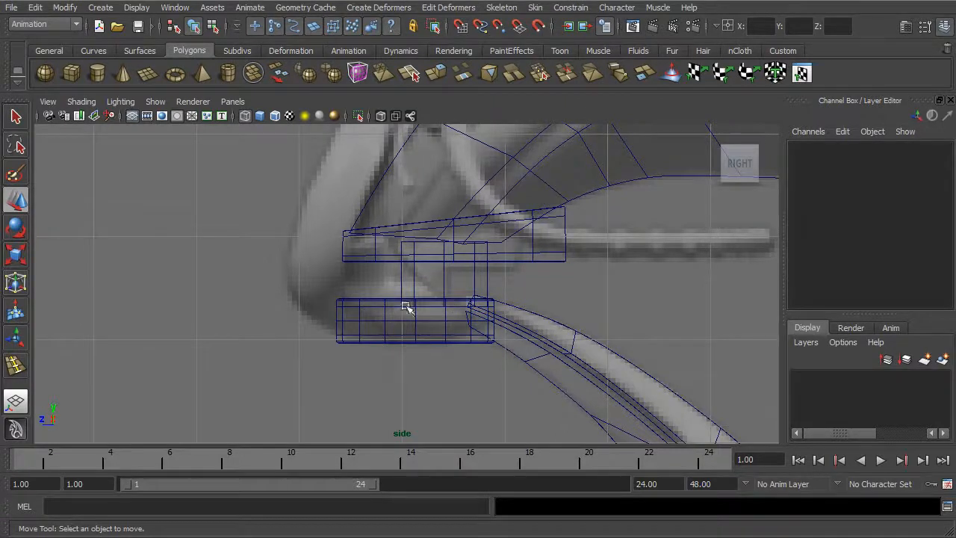
click(373, 304)
click(371, 8)
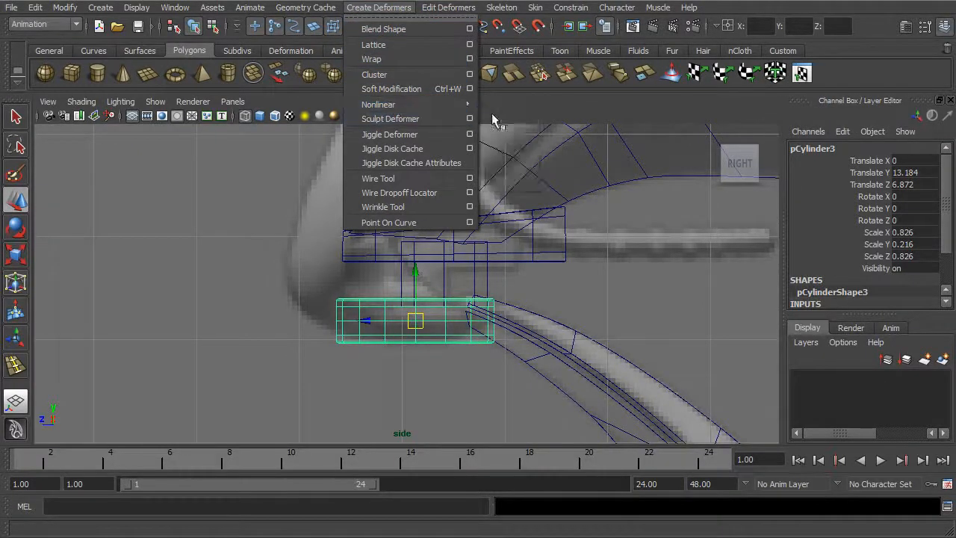
click(504, 127)
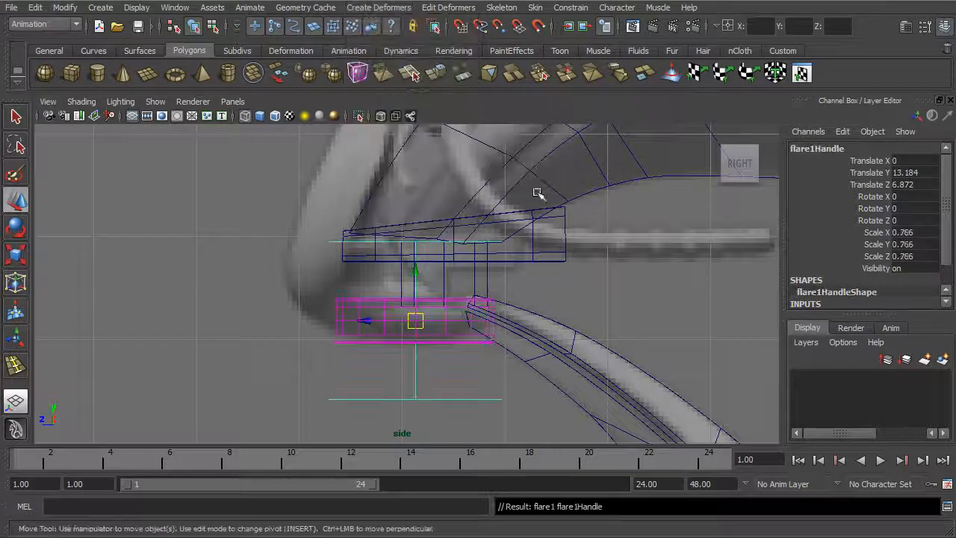
- Set the flare deformer's Start Flare Z to 0.4
drag(943, 236, 943, 274)
click(809, 290)
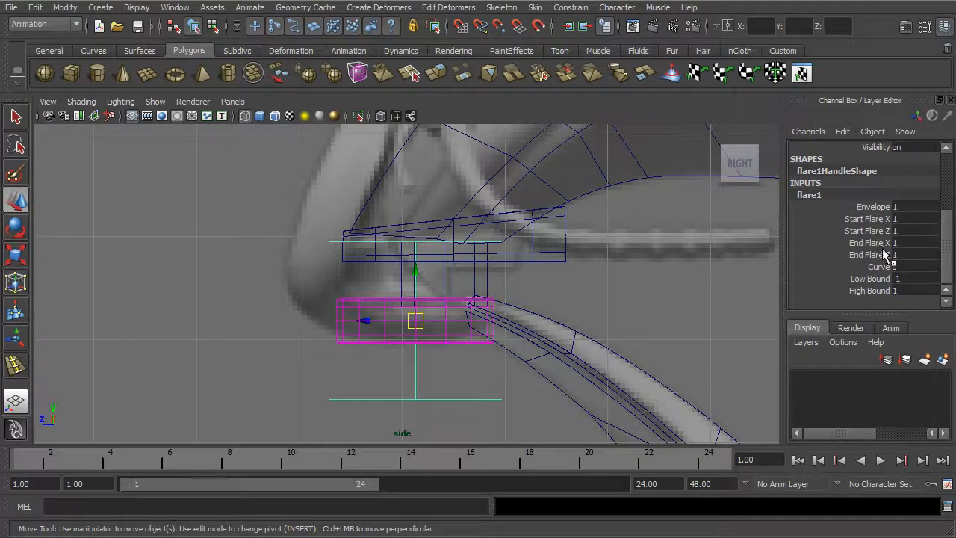
click(870, 232)
middle_drag(706, 248, 714, 248)
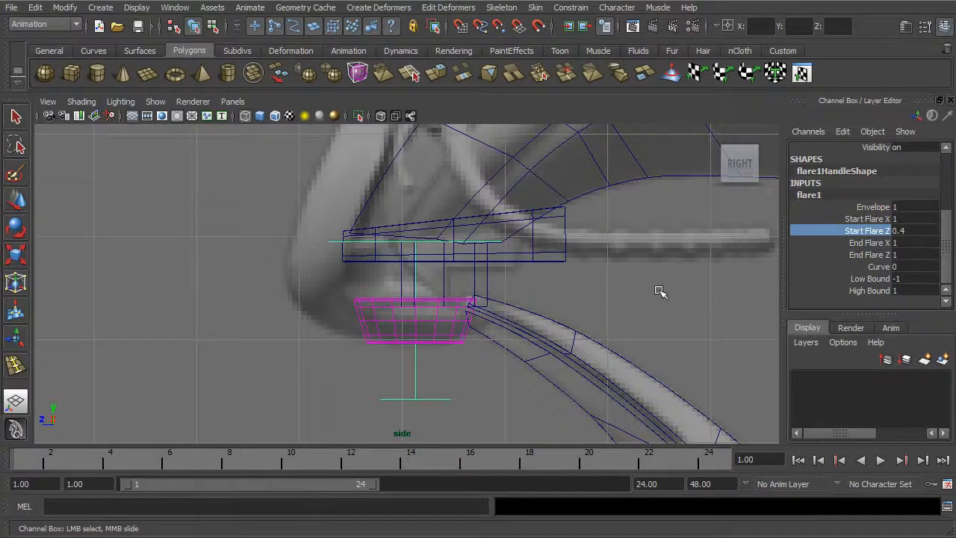
- Select the cylinder tapered in Z and delete its construction history
click(453, 321)
key(w)
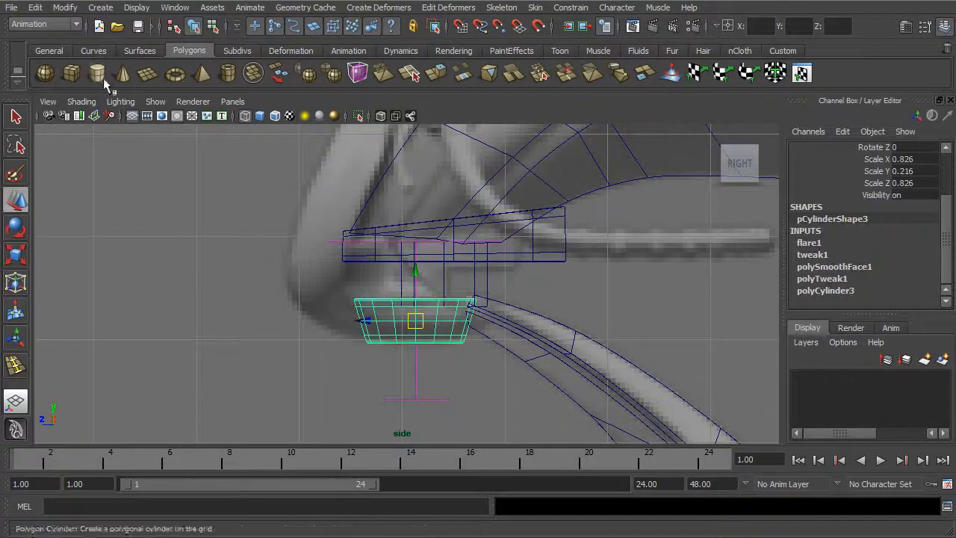
click(35, 6)
mouse_move(147, 162)
click(217, 165)
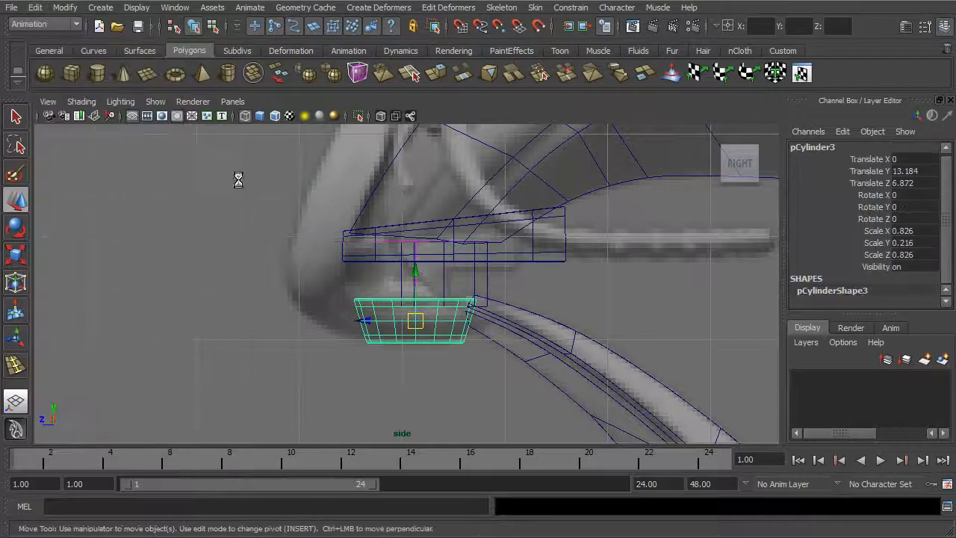
- Scale the tapered cylinder to 0.929 in X and Z and 0.196 in Y, and move it to Translate Z 6.879
key(r)
click(417, 265)
key(ctrl+z)
drag(419, 253, 418, 263)
key(w)
key(r)
drag(419, 323, 427, 319)
drag(414, 256, 416, 258)
key(w)
drag(420, 321, 419, 321)
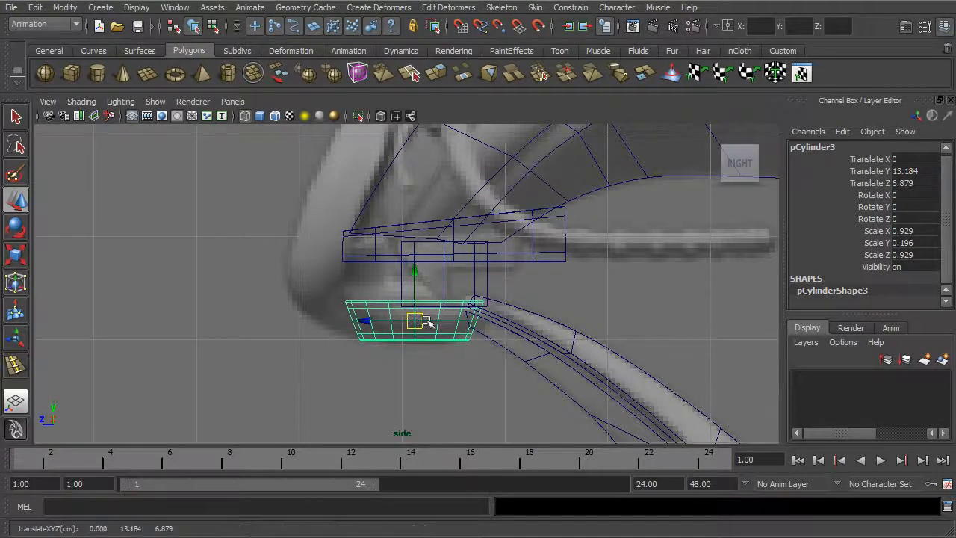
- Move the neck cylinder along Z to Translate Z 6.898
key(space)
click(629, 371)
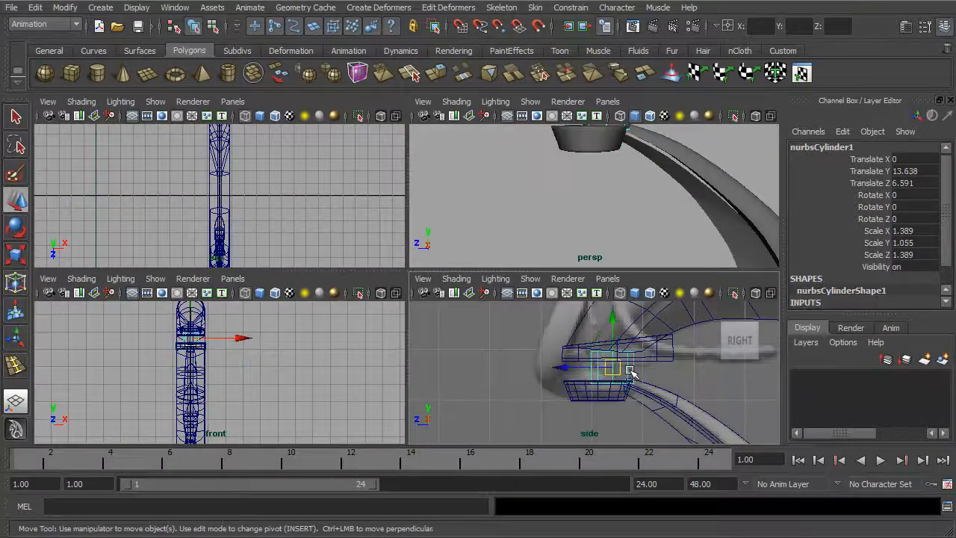
click(562, 367)
drag(564, 367, 552, 367)
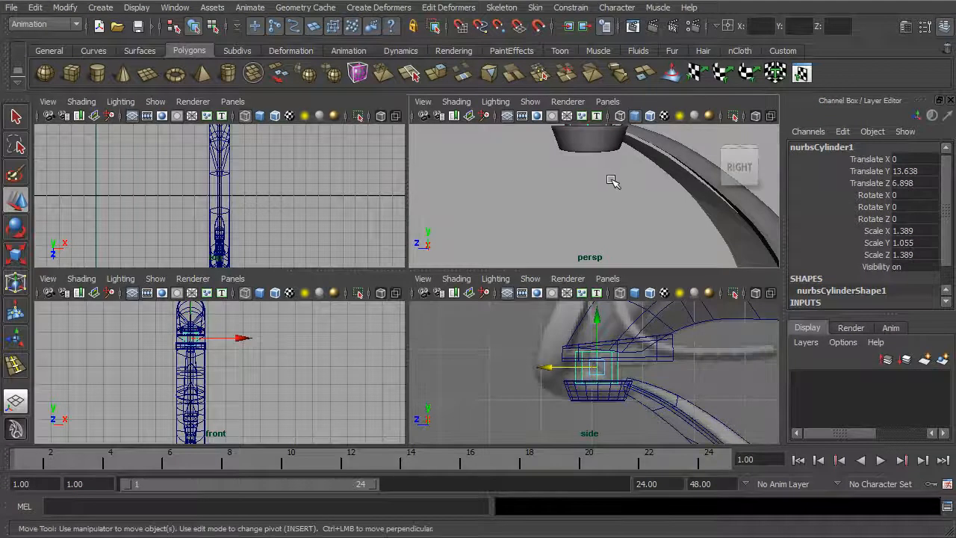
- Inspect the tapered cylinder in perspective, and undo the neck move, the scaling, the history deletion and the Start Flare Z change
key(space)
alt+drag(482, 262, 595, 338)
click(487, 341)
key(r)
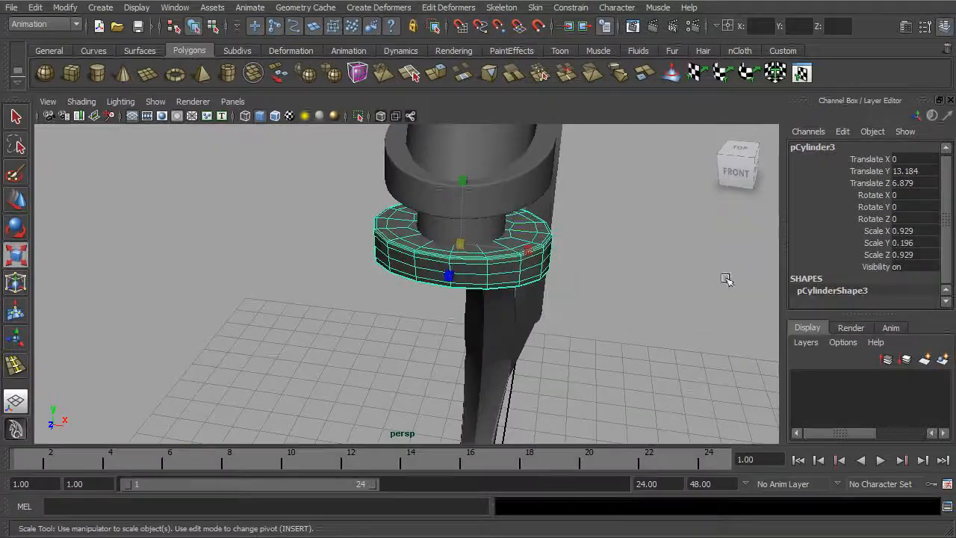
key(ctrl+z)
key(ctrl+z)
key(ctrl+z)
key(ctrl+z)
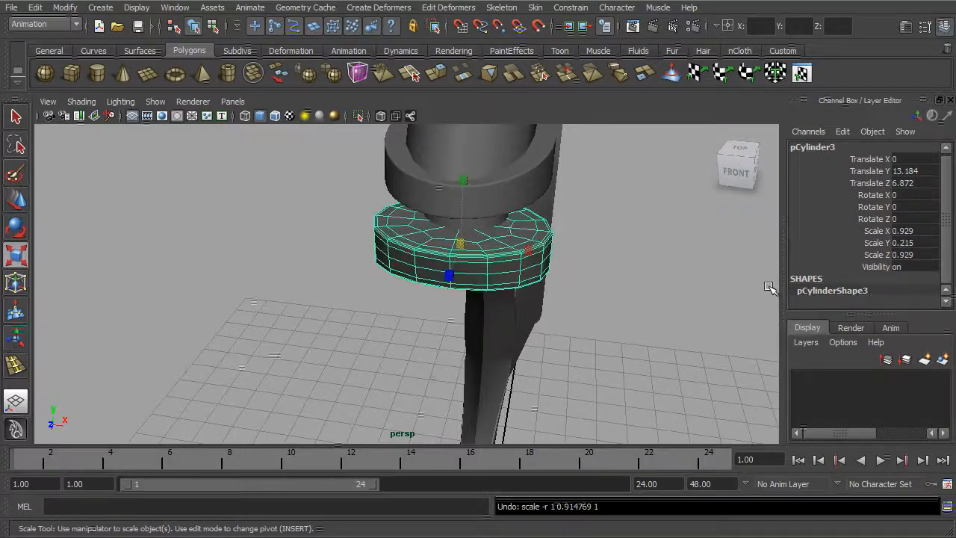
key(ctrl+z)
key(ctrl+z)
key(ctrl+z)
- Set the flare deformer's Start Flare Z to 0.6
alt+drag(770, 288, 702, 291)
scroll(873, 254, down, 3)
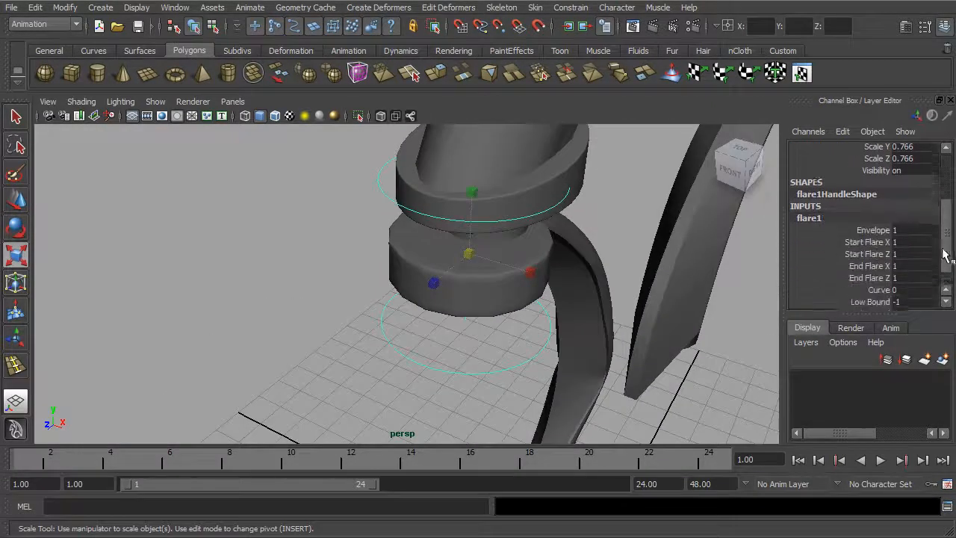
click(866, 232)
mouse_move(713, 247)
middle_down()
mouse_move(727, 247)
mouse_move(710, 249)
middle_up()
alt+drag(710, 249, 732, 248)
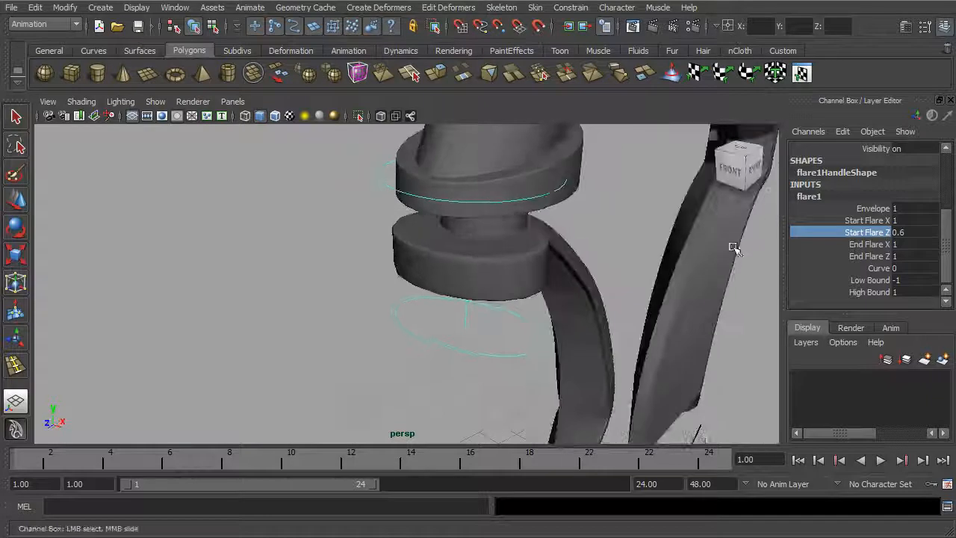
- Try a different End Flare Z on the flare deformer
click(870, 256)
middle_drag(635, 291, 687, 286)
key(ctrl+z)
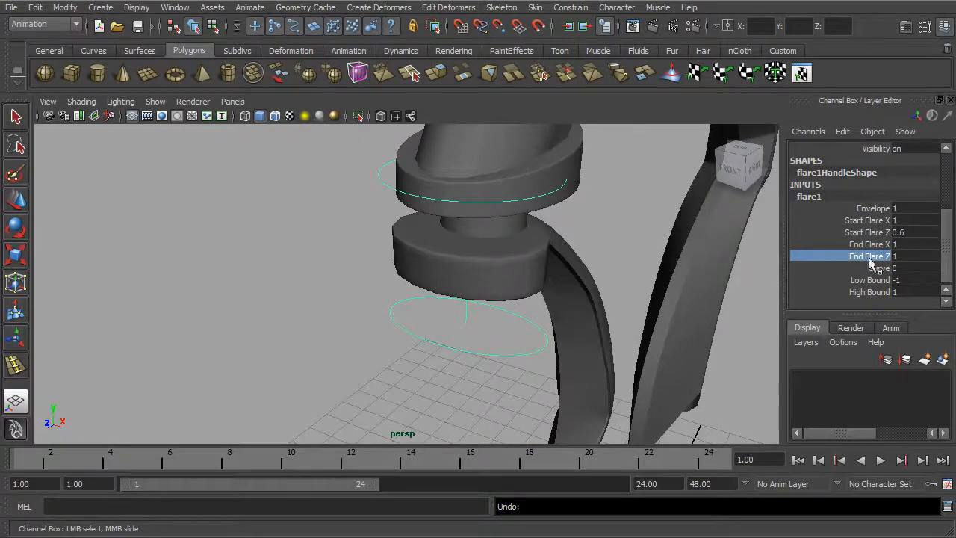
- Set the flare deformer's Start Flare X to 0.6
click(914, 220)
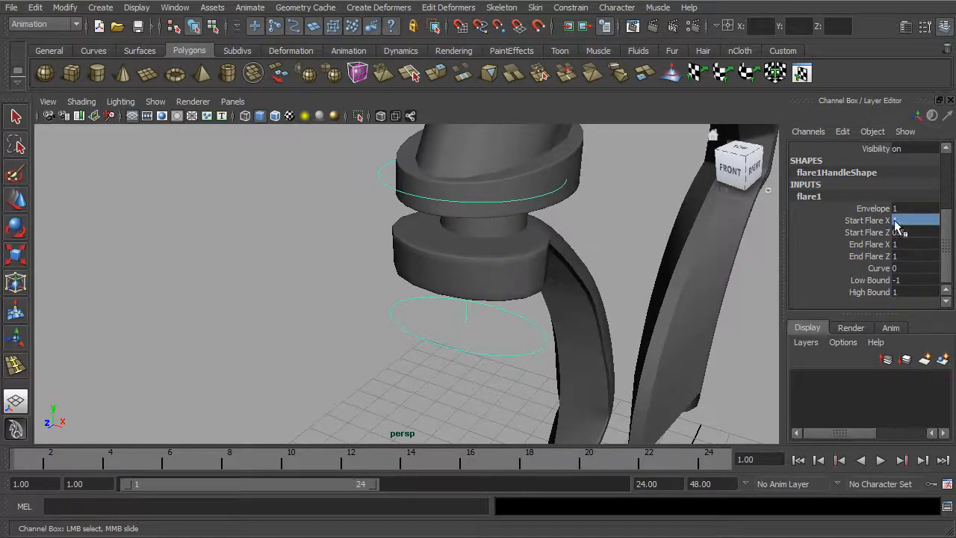
text(0.6)
key(Return)
- Delete the construction history of the cylinder flared in both X and Z
alt+drag(580, 271, 464, 279)
click(438, 277)
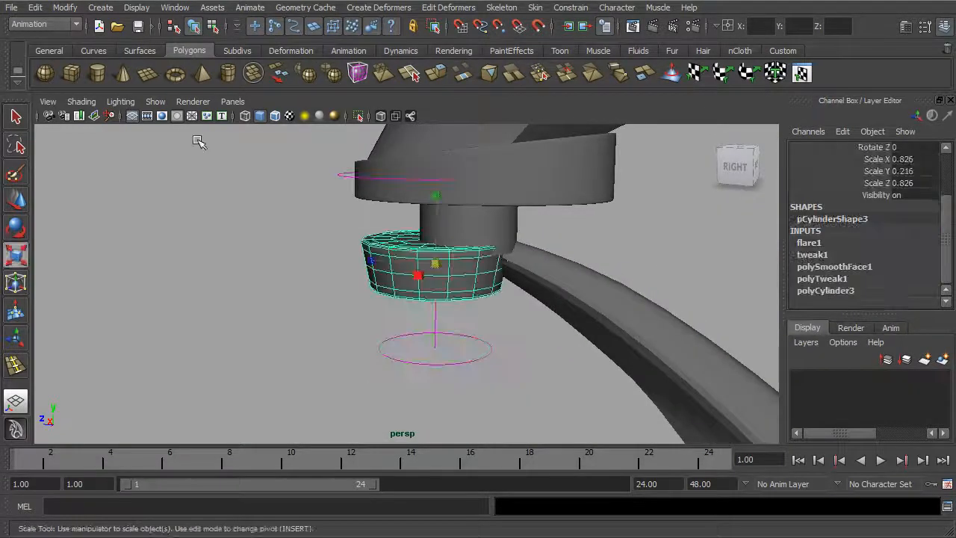
click(33, 8)
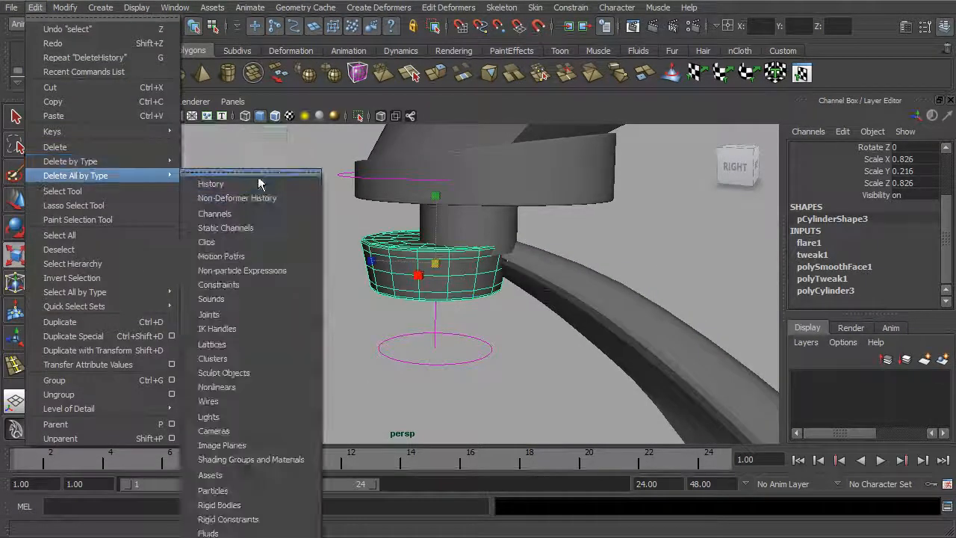
click(239, 168)
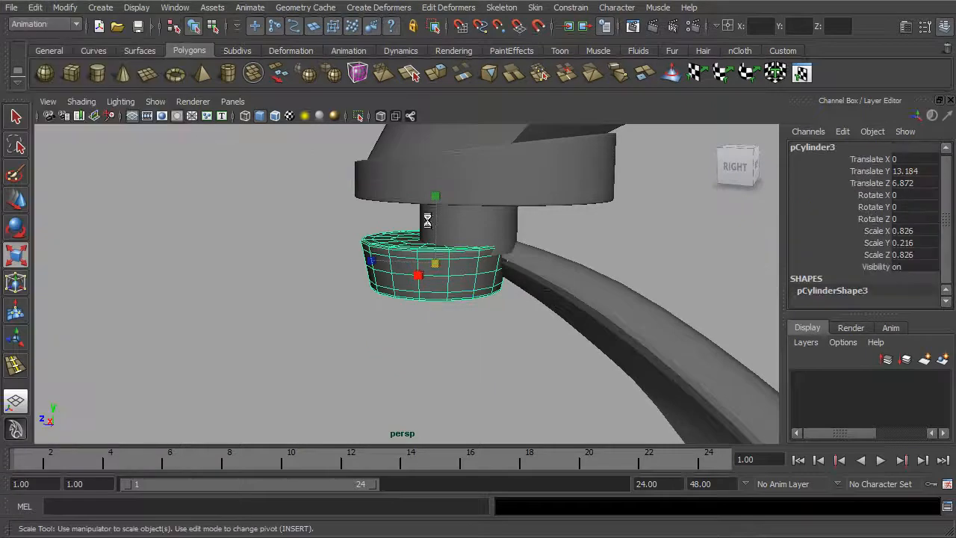
- Move the neck along Z to centre it over the flared cylinder
click(490, 231)
key(w)
drag(427, 218, 394, 214)
- Select the flared cylinder and isolate it in the perspective view
click(452, 269)
alt+drag(452, 269, 418, 254)
alt+middle_drag(418, 254, 409, 251)
alt+right_drag(408, 250, 585, 271)
alt+drag(585, 271, 566, 278)
right_click(413, 250)
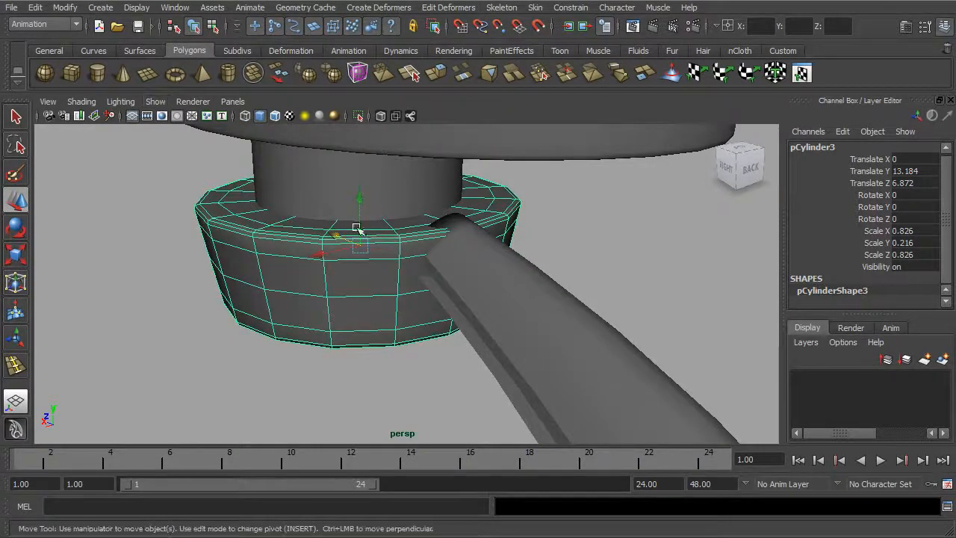
alt+right_drag(510, 247, 429, 240)
alt+drag(458, 222, 316, 149)
click(155, 101)
mouse_move(164, 127)
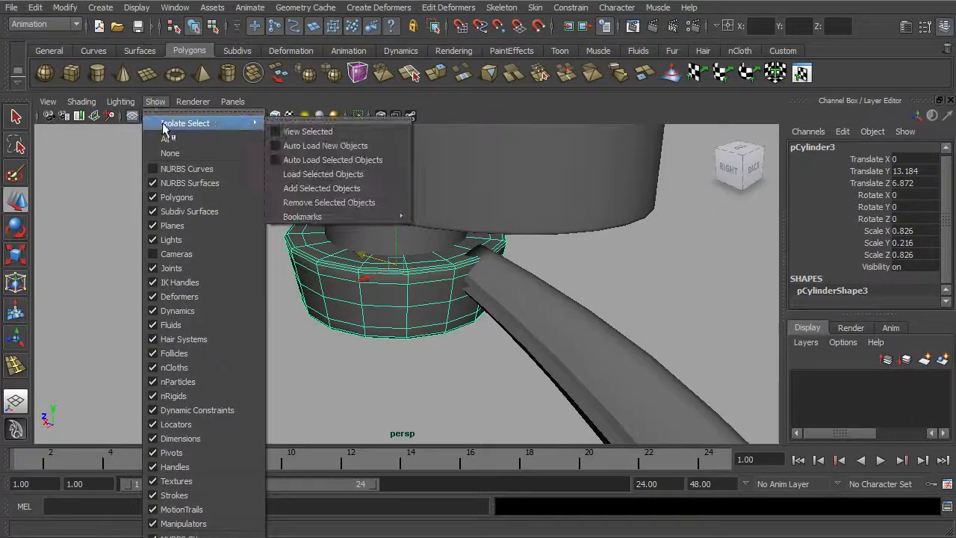
click(300, 133)
- Show the surrounding parts again to compare them with the flared cylinder, and isolate the cylinder again
alt+drag(532, 271, 498, 281)
click(156, 102)
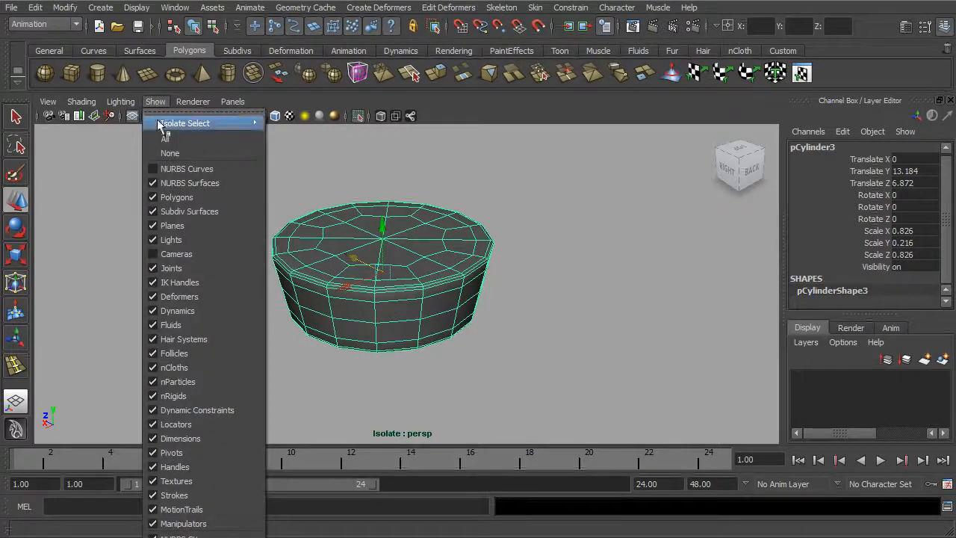
mouse_move(168, 122)
click(299, 129)
alt+drag(399, 239, 398, 249)
click(156, 101)
mouse_move(187, 123)
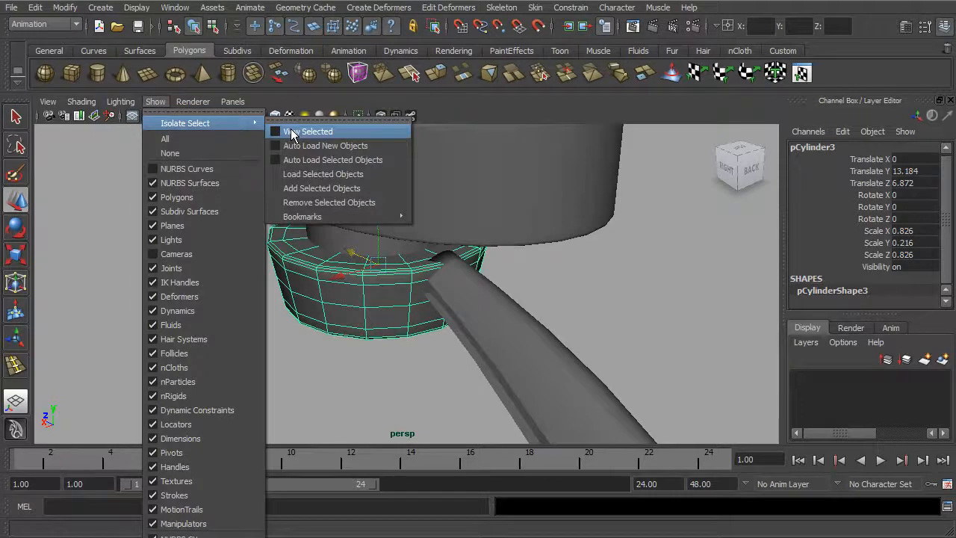
click(292, 132)
- In face mode, select four adjacent faces of the cylinder's top outer ring on the side facing the curved arm
right_drag(430, 258, 427, 292)
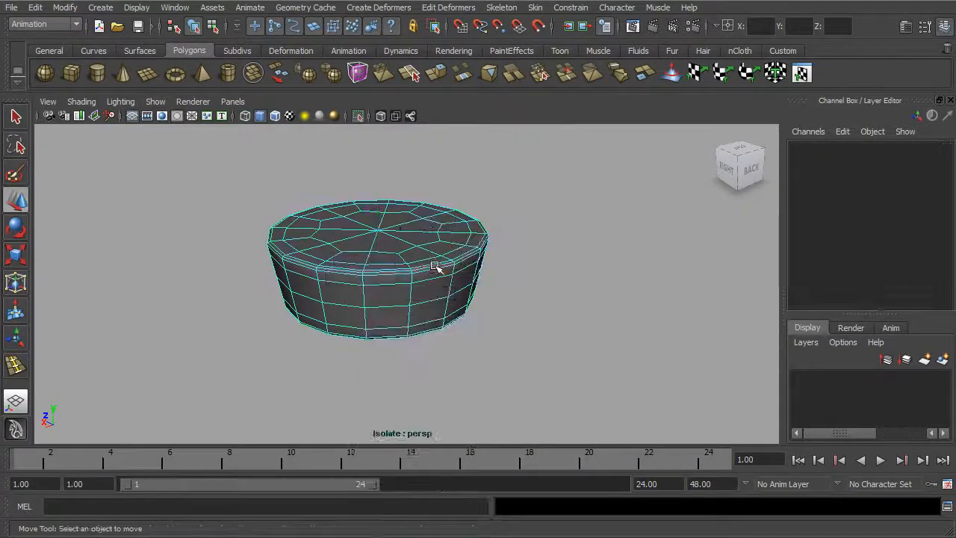
click(432, 262)
alt+drag(432, 262, 437, 257)
alt+right_drag(436, 258, 517, 270)
click(263, 294)
shift+click(342, 302)
shift+click(390, 294)
shift+click(434, 281)
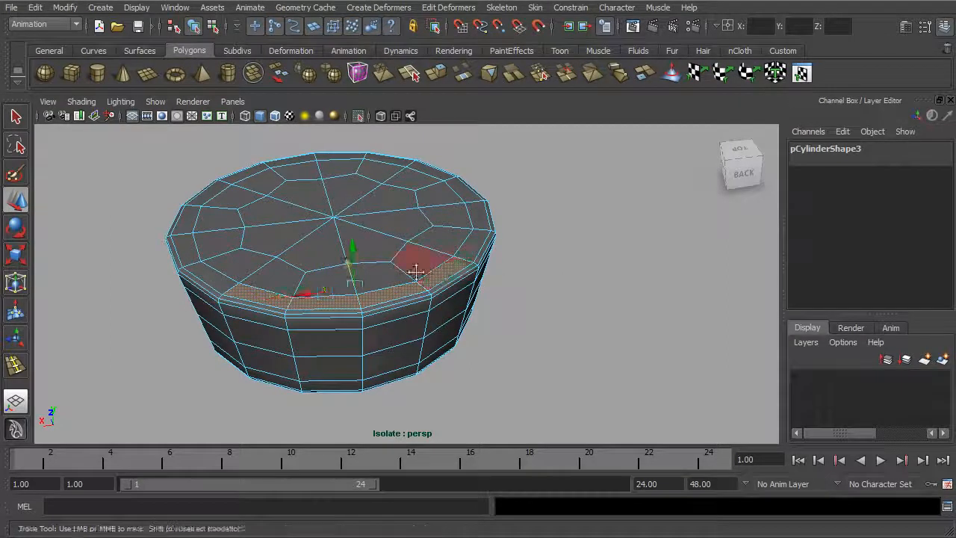
alt+right_drag(416, 275, 484, 287)
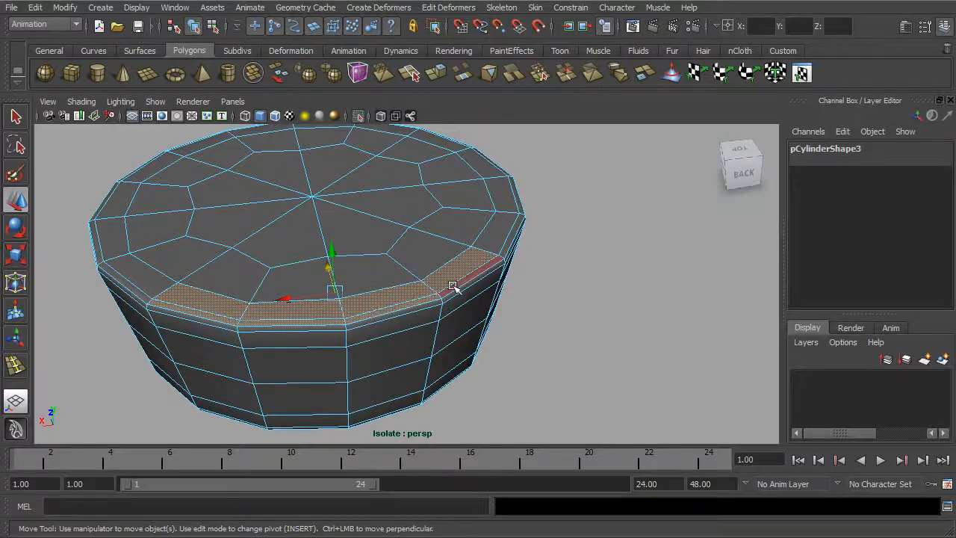
alt+drag(403, 299, 418, 268)
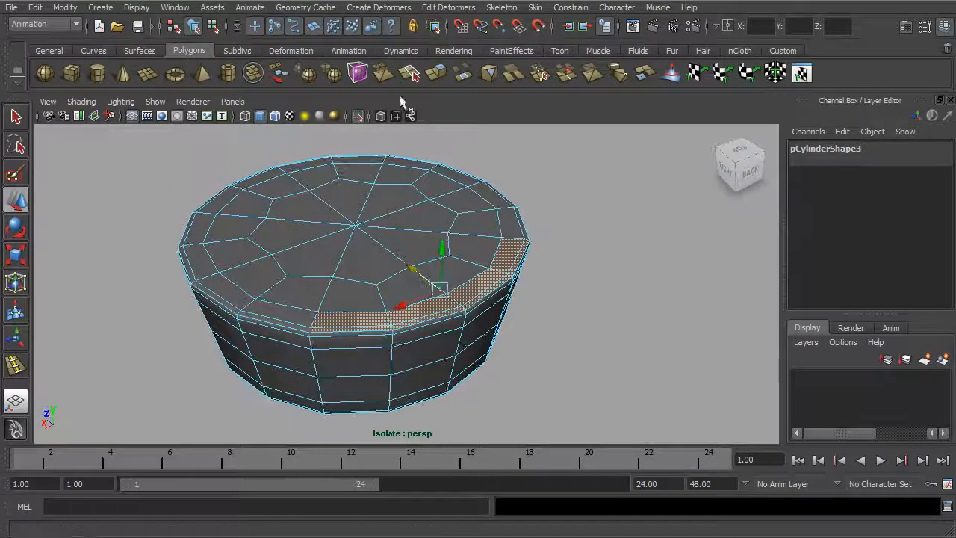
- Extrude the selected rim faces and raise them along the world Y axis to Translate Y 0.016
click(436, 72)
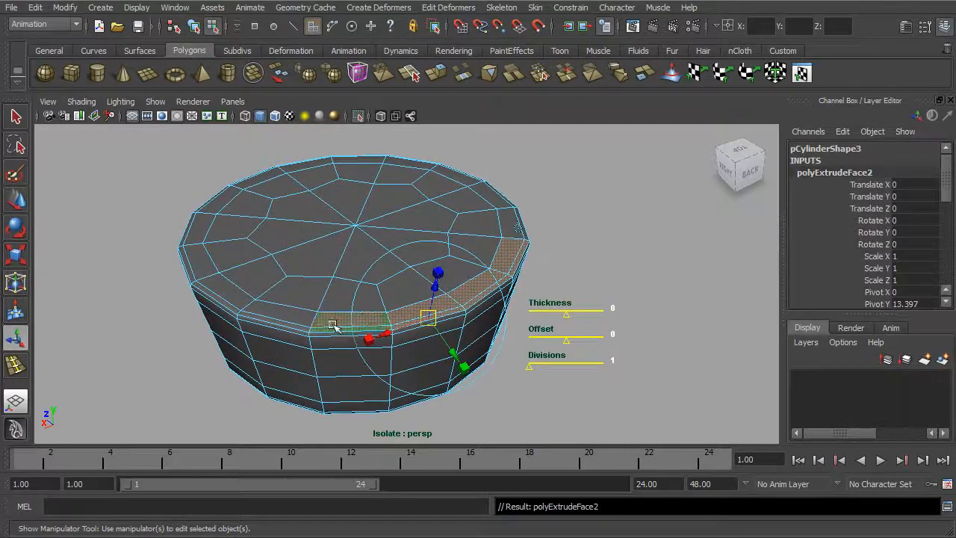
alt+drag(307, 322, 441, 323)
alt+right_drag(441, 322, 488, 313)
alt+middle_drag(526, 252, 434, 274)
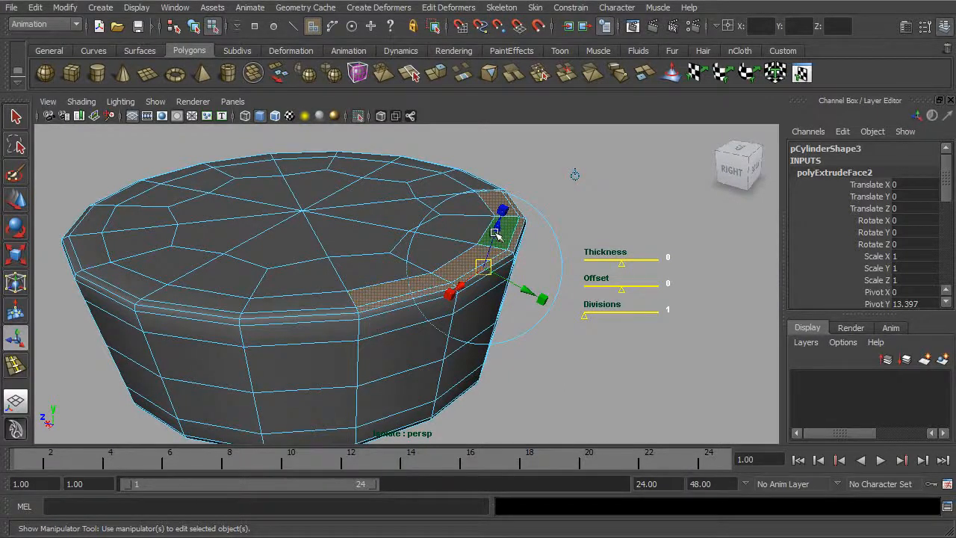
alt+drag(492, 238, 539, 222)
alt+middle_drag(539, 223, 503, 256)
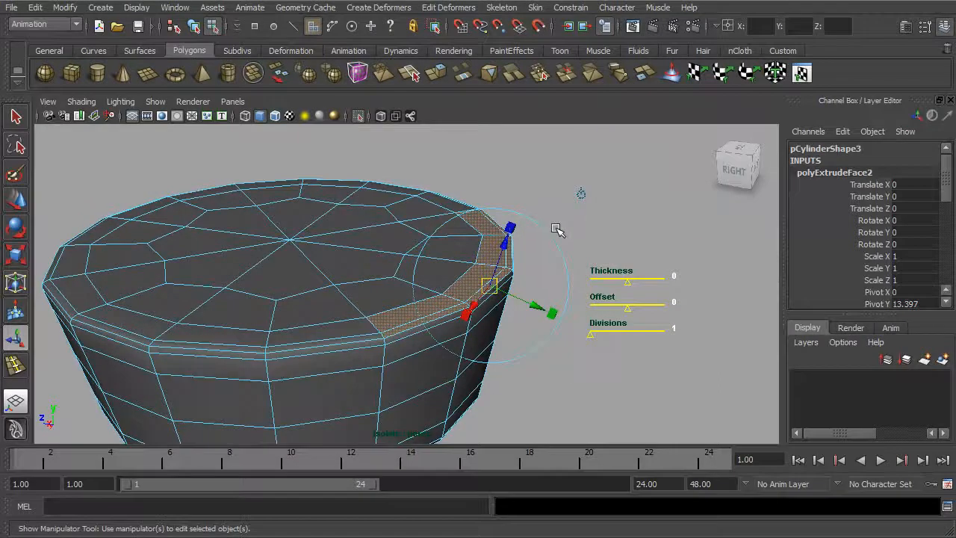
click(580, 194)
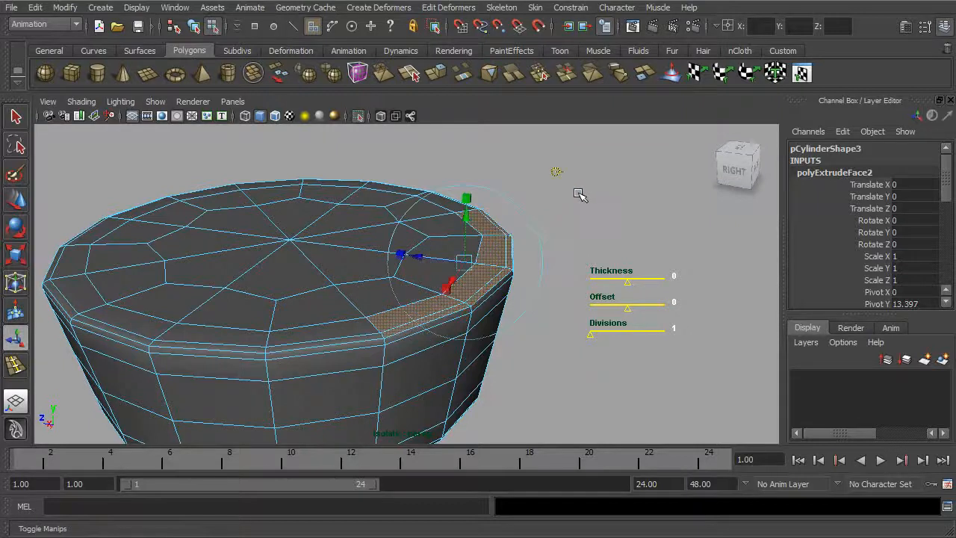
drag(465, 208, 466, 200)
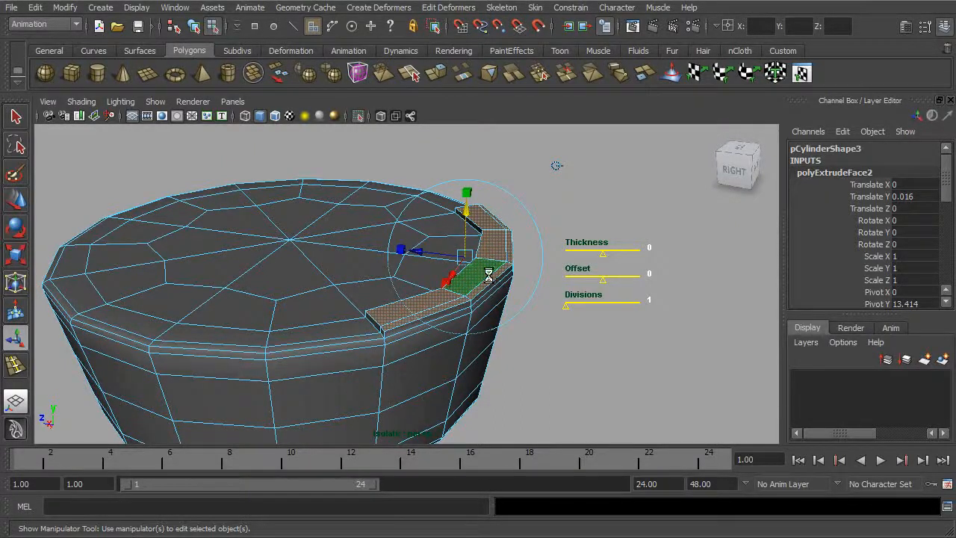
- Extrude the four rim faces again, raise them to Translate Y 0.151, and preview the cylinder smoothed in object mode
key(ctrl+e)
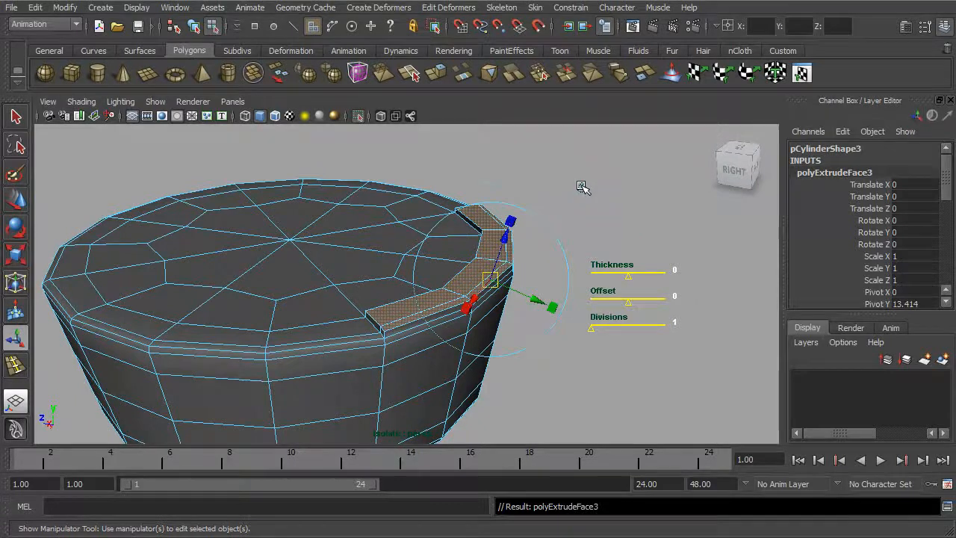
drag(469, 207, 459, 154)
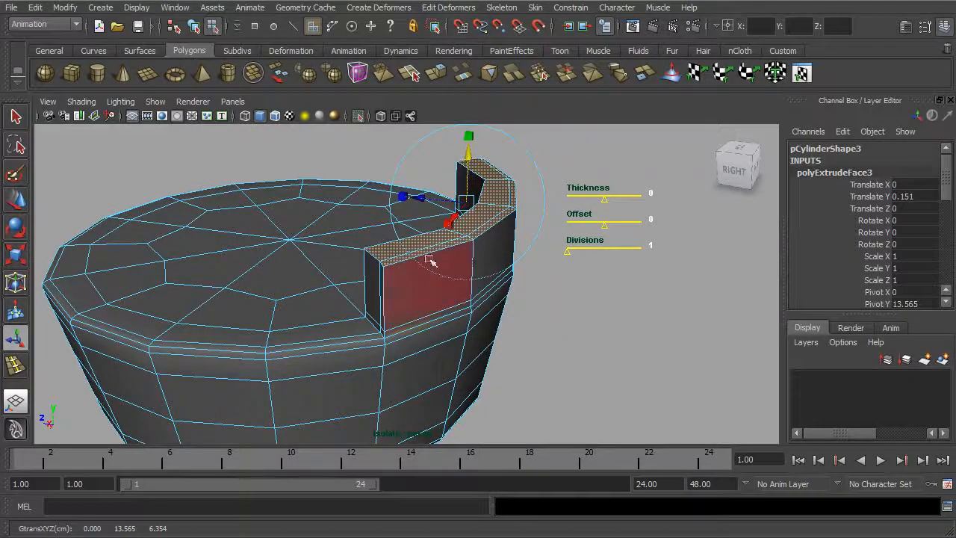
click(196, 27)
scroll(441, 239, down, 3)
key(3)
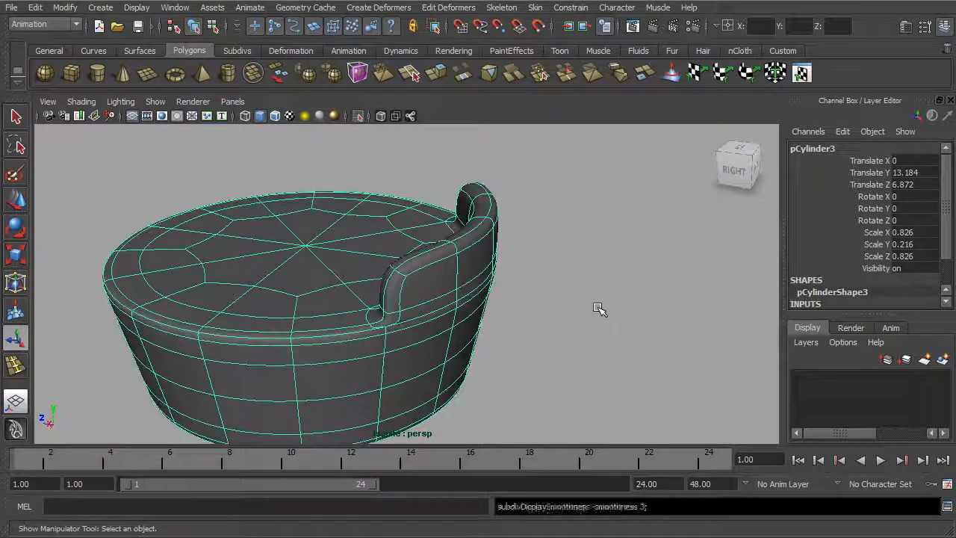
- Examine the raised rim section from several angles in the smoothed display and then the unsmoothed display
click(597, 308)
alt+right_drag(644, 318, 536, 320)
alt+drag(536, 321, 478, 300)
alt+right_drag(478, 301, 641, 326)
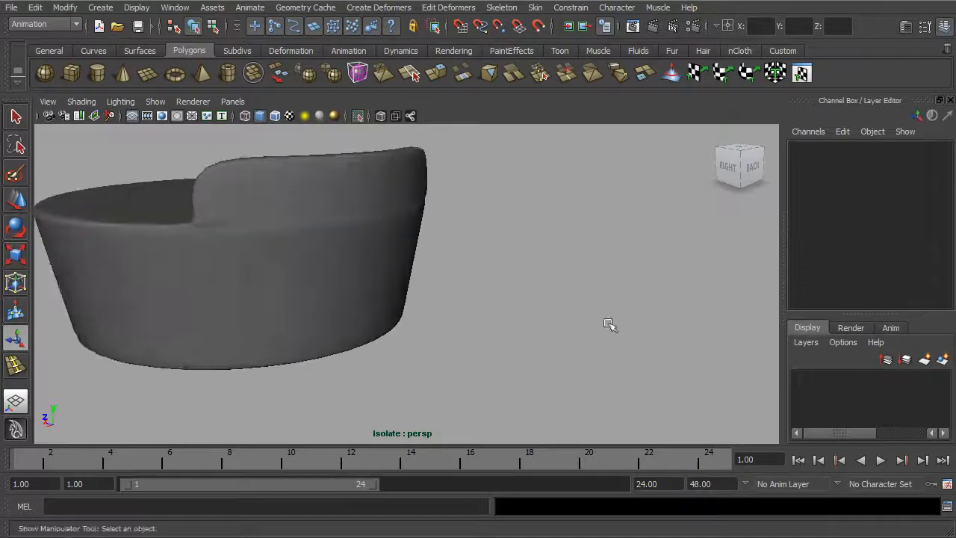
click(256, 256)
alt+drag(256, 256, 384, 284)
key(1)
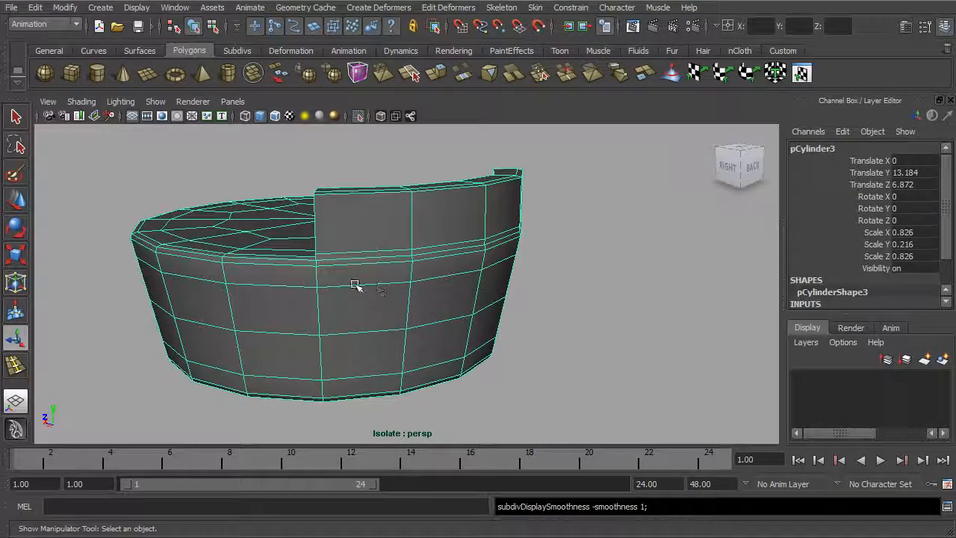
alt+right_drag(354, 284, 464, 305)
alt+drag(299, 265, 369, 285)
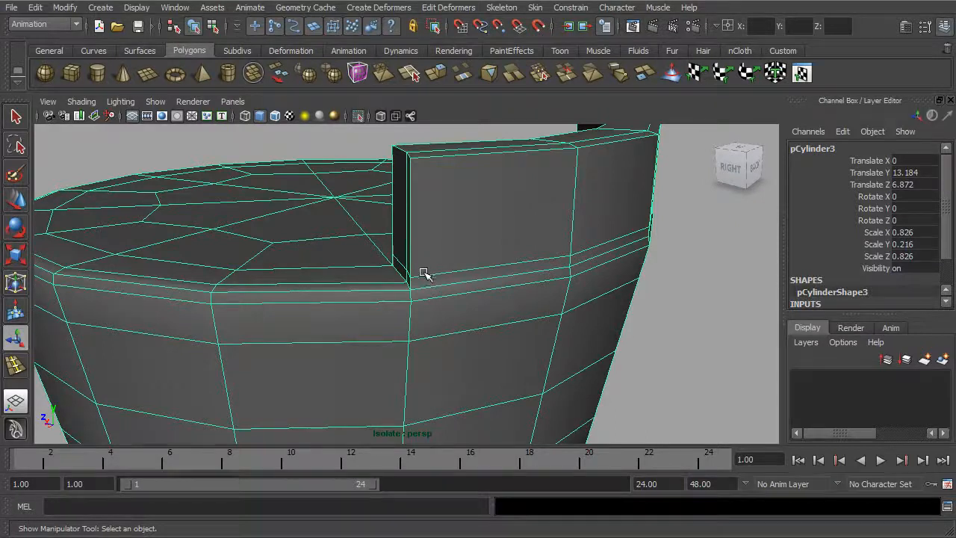
alt+right_drag(475, 286, 404, 282)
alt+drag(403, 282, 413, 294)
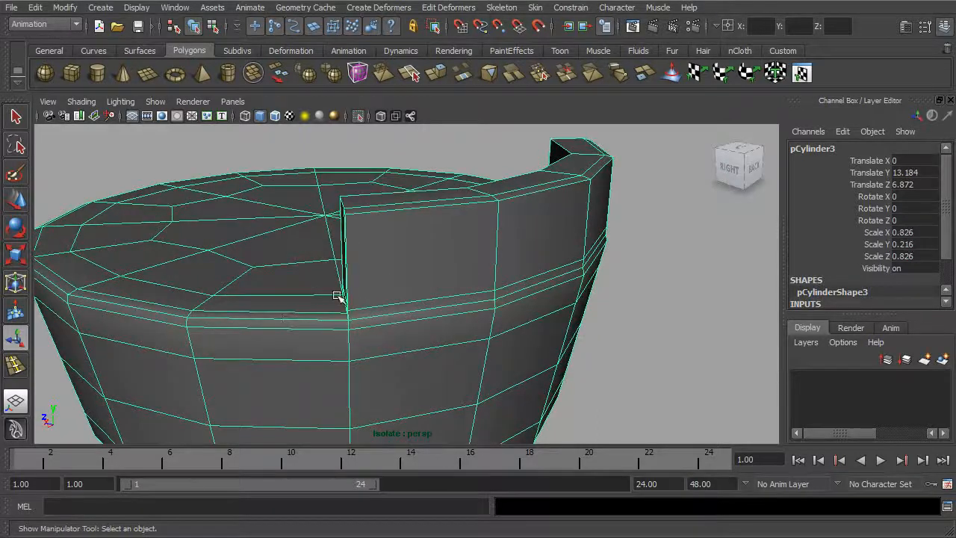
scroll(493, 301, down, 3)
key(1)
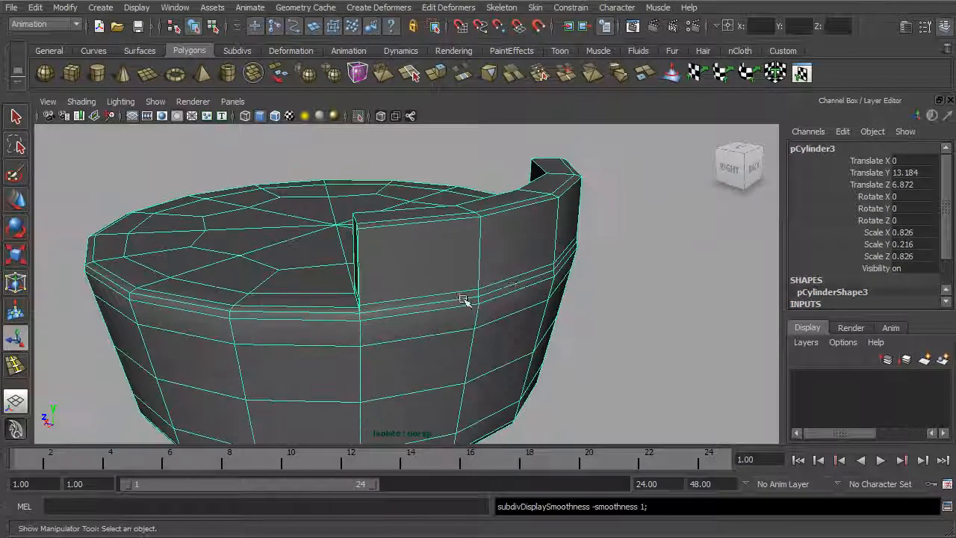
- In face mode, select four adjacent faces of the cylinder's top outer ring, opposite the raised rim section
alt+drag(486, 249, 512, 251)
alt+right_drag(512, 252, 373, 262)
alt+drag(374, 262, 425, 256)
right_drag(419, 252, 418, 278)
click(408, 220)
alt+drag(408, 219, 379, 235)
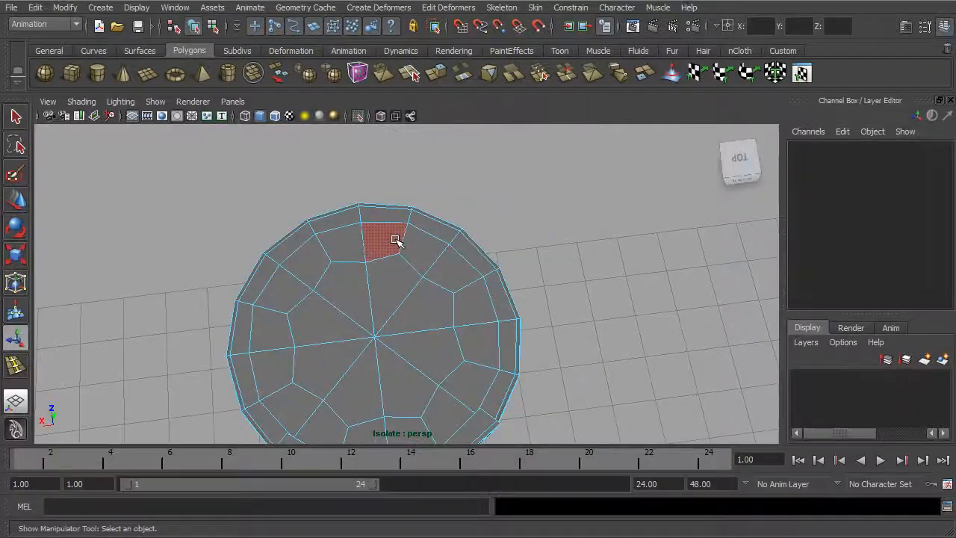
click(433, 232)
shift+click(381, 216)
shift+click(336, 222)
shift+click(296, 238)
alt+drag(386, 329, 470, 332)
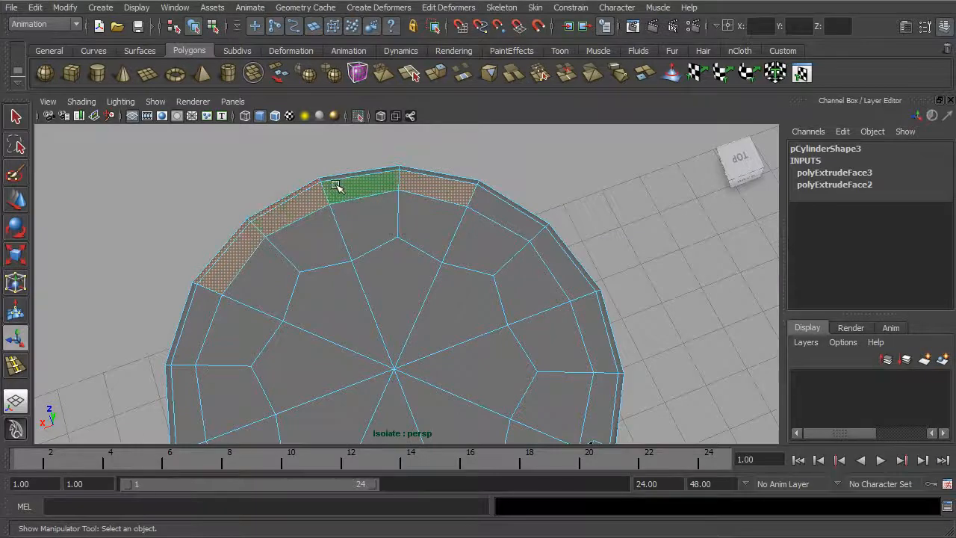
- Extrude the four selected rim faces upward to Translate Y 0.375 and return to object mode
alt+drag(423, 195, 485, 299)
click(442, 76)
alt+drag(431, 222, 333, 130)
scroll(450, 169, down, 1)
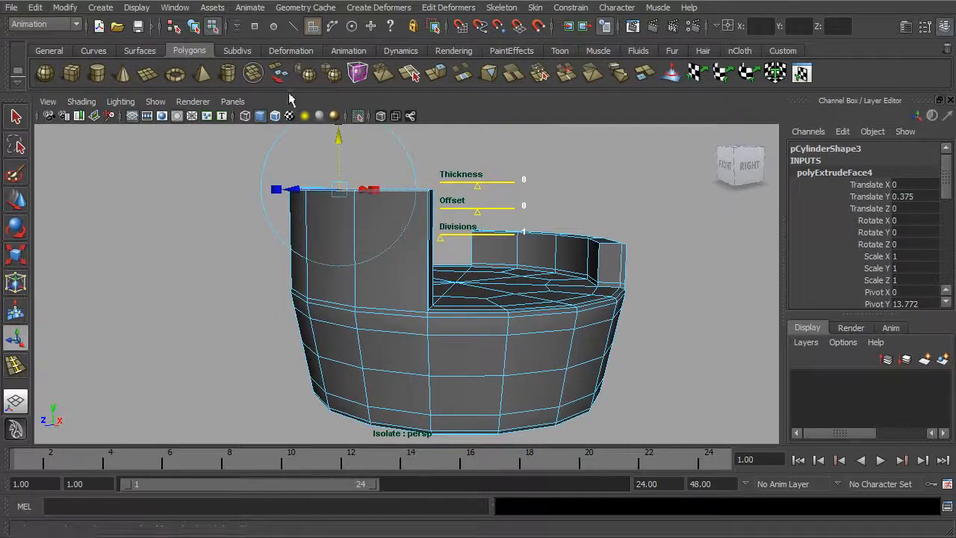
click(194, 29)
- Turn off isolation of the cylinder so the surrounding parts show in the perspective view
alt+drag(373, 201, 342, 217)
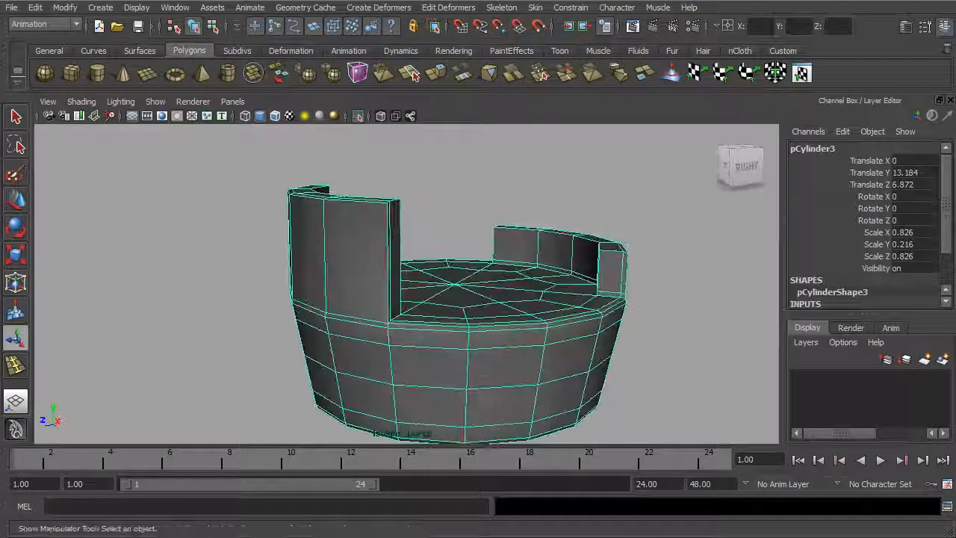
click(159, 103)
mouse_move(171, 124)
click(289, 130)
alt+drag(425, 211, 307, 192)
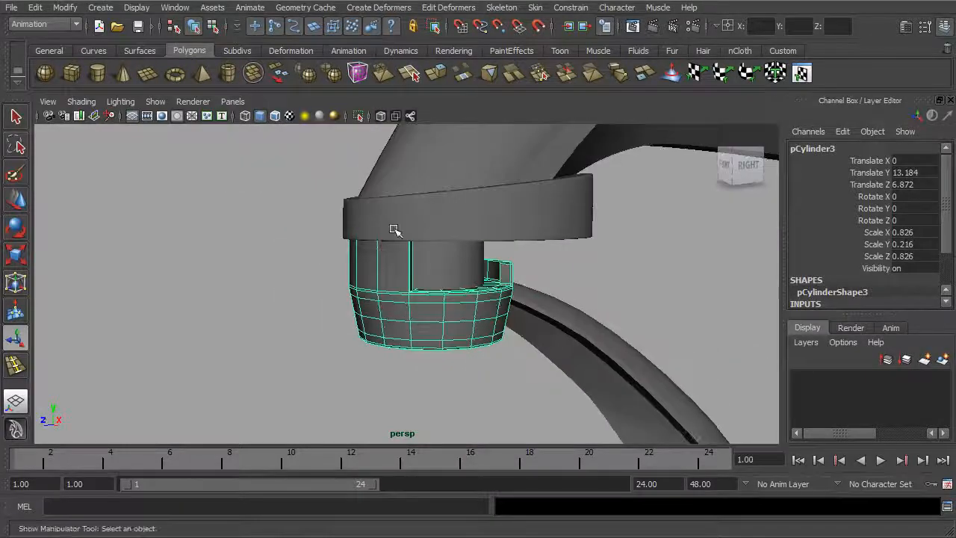
- Scale the cylinder to 1.07 in X and Z and 0.212 in Y, and move it to Translate Y 13.219, Z 6.942
alt+drag(459, 272, 368, 270)
key(e)
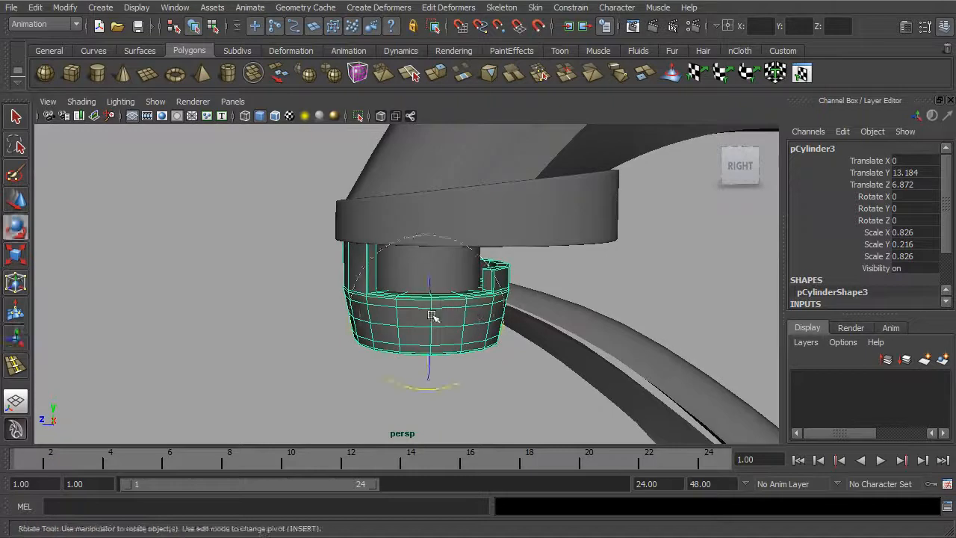
key(r)
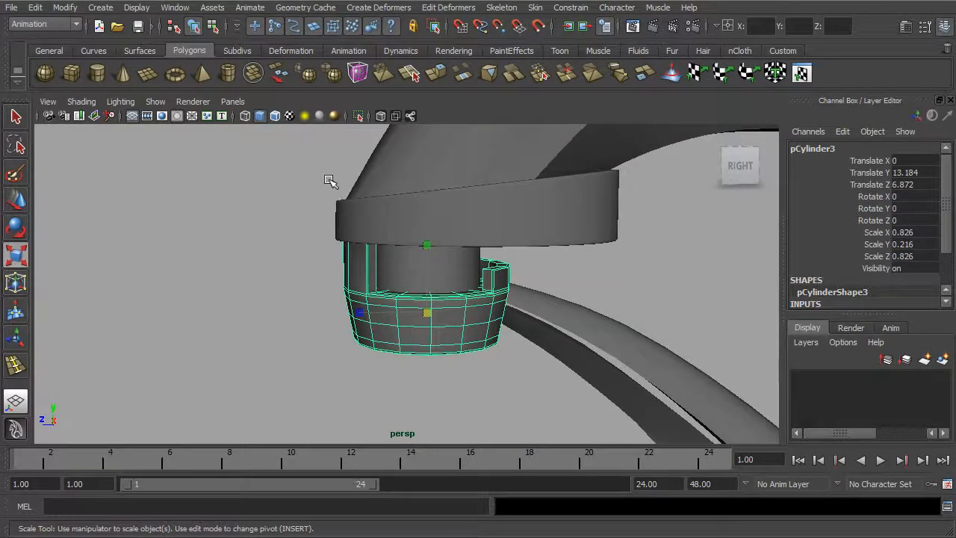
drag(425, 314, 471, 313)
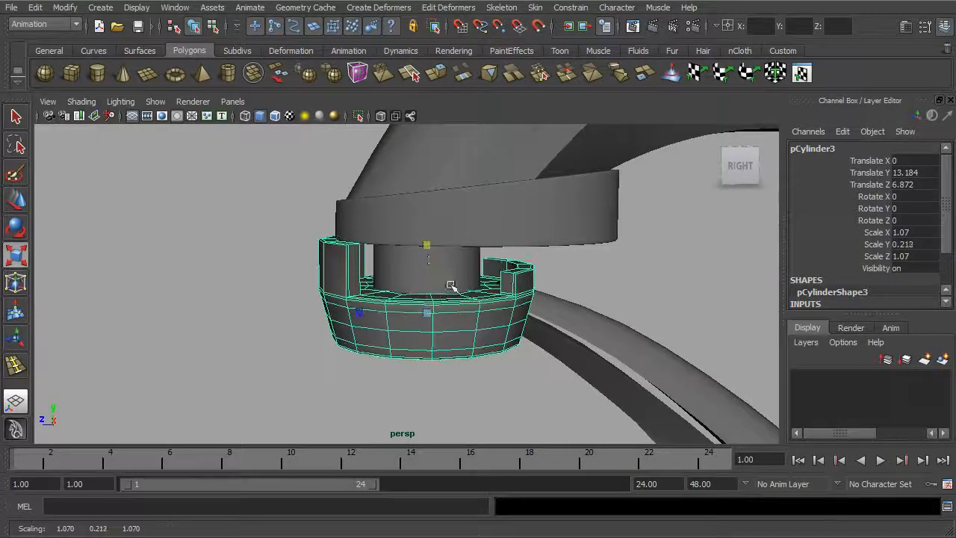
key(w)
drag(407, 310, 476, 271)
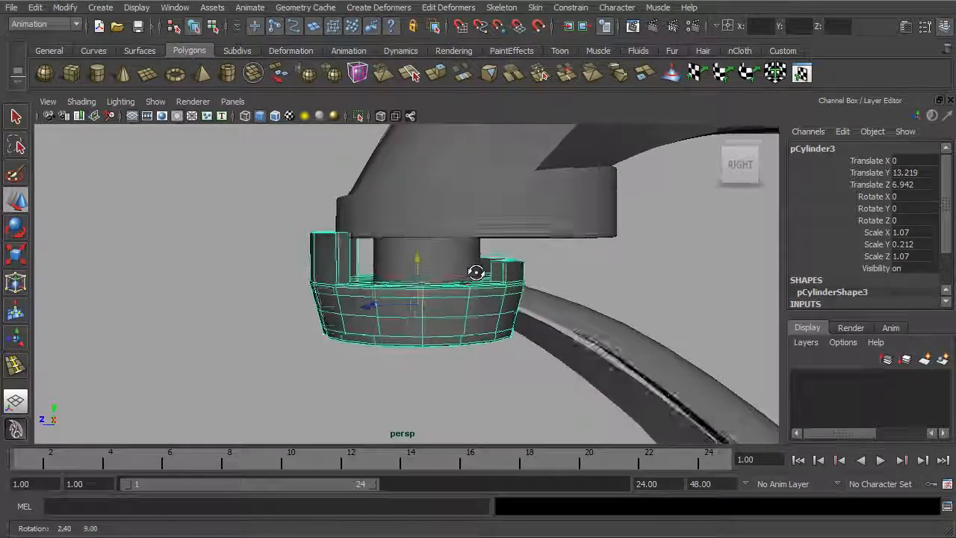
- In the side view, scale the cylinder uniformly down to 1.009 in X and Z and 0.2 in Y against the reference image
key(space)
key(space)
alt+middle_drag(486, 270, 526, 269)
alt+right_drag(527, 269, 612, 289)
key(r)
drag(455, 322, 444, 322)
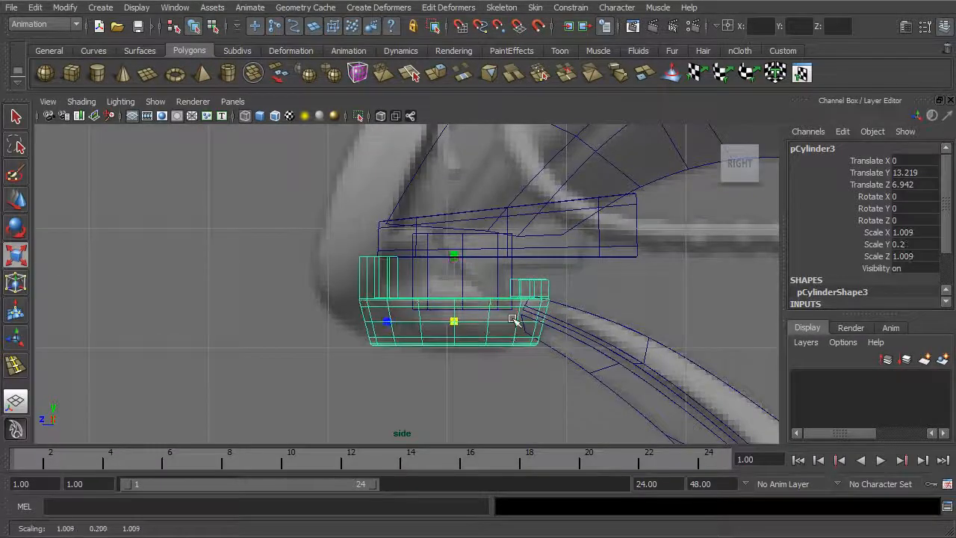
- Return to the perspective view, display the cylinder smoothed, and clear the selection
key(space)
key(space)
alt+drag(418, 216, 346, 275)
key(1)
key(3)
click(478, 377)
- Examine how the smoothed cylinder fits the neck, the frame's lower end and the curved arm from several angles
alt+right_drag(474, 336, 354, 328)
alt+drag(382, 290, 395, 306)
alt+middle_drag(407, 316, 396, 277)
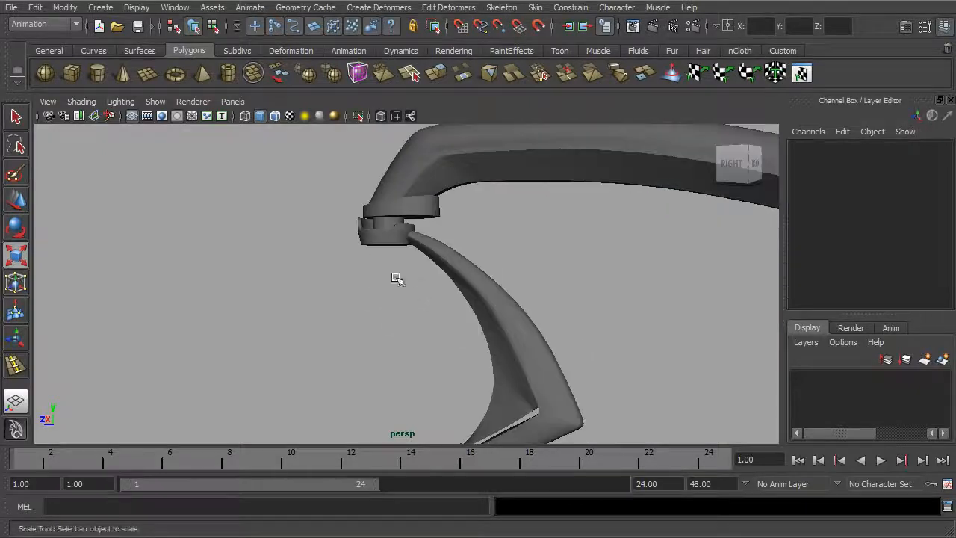
alt+right_drag(396, 277, 451, 290)
alt+drag(451, 295, 516, 301)
alt+right_drag(516, 301, 453, 297)
alt+middle_drag(453, 298, 423, 299)
alt+right_drag(423, 313, 475, 329)
alt+middle_drag(414, 276, 453, 309)
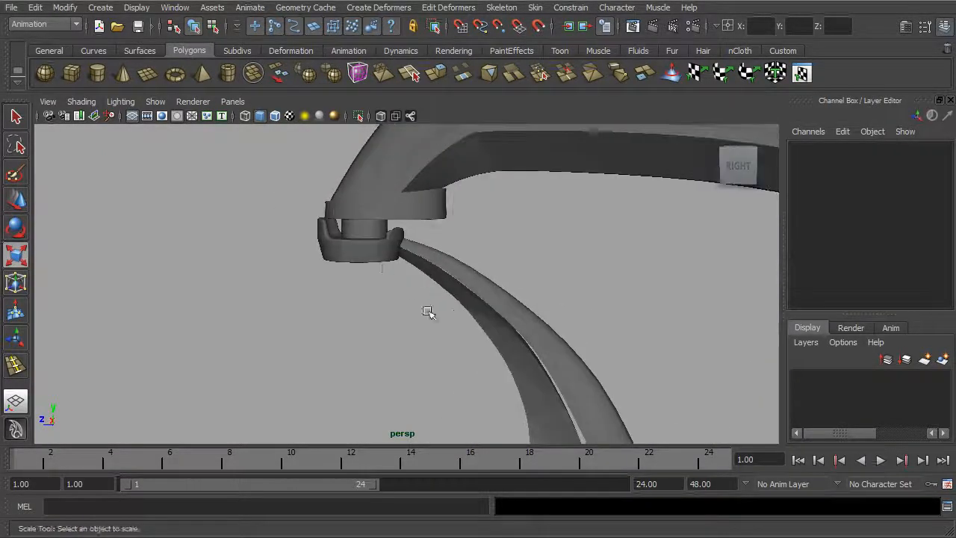
click(381, 266)
alt+drag(446, 292, 438, 321)
alt+right_drag(438, 320, 422, 276)
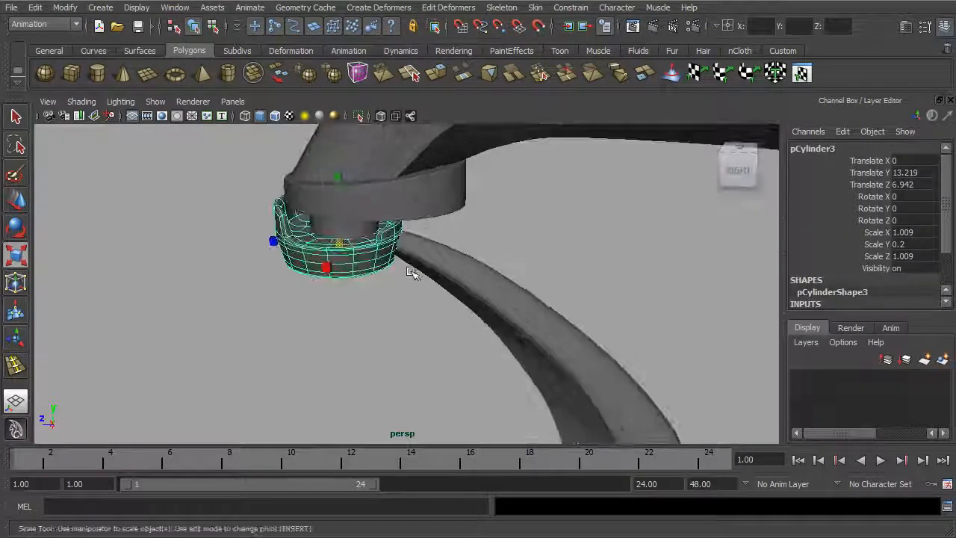
alt+drag(472, 292, 429, 318)
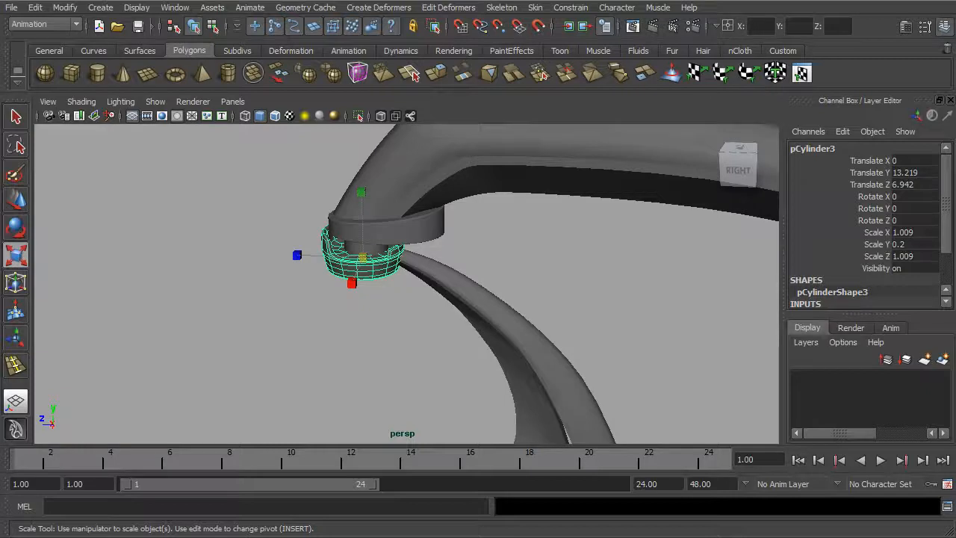
alt+middle_drag(570, 326, 590, 287)
alt+right_drag(590, 287, 478, 261)
alt+drag(409, 246, 522, 325)
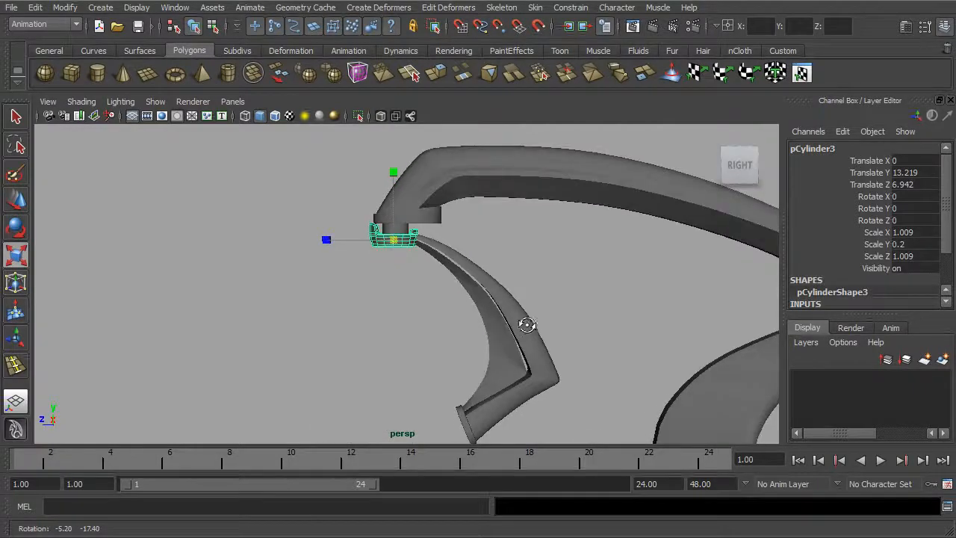
alt+drag(570, 367, 447, 374)
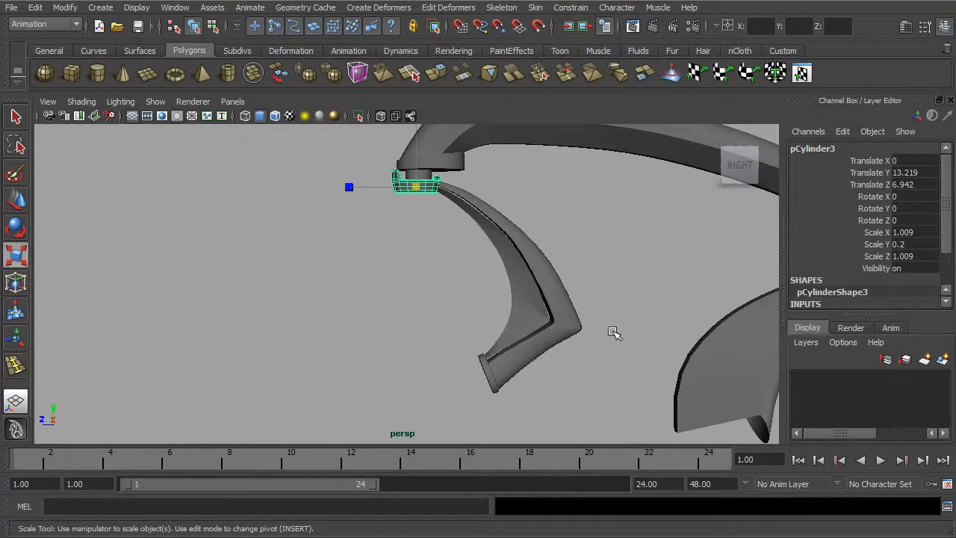
alt+drag(600, 333, 574, 331)
alt+drag(575, 331, 575, 343)
alt+drag(574, 343, 574, 323)
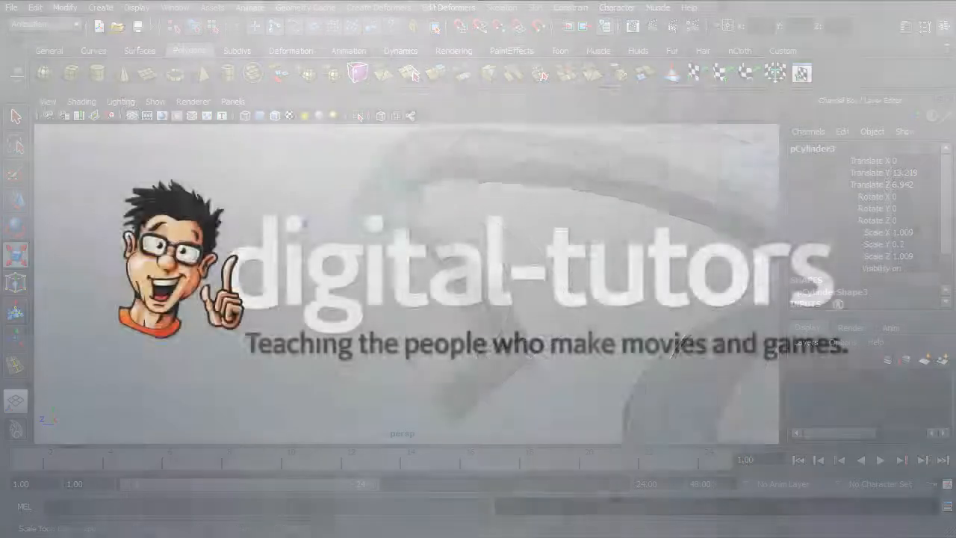